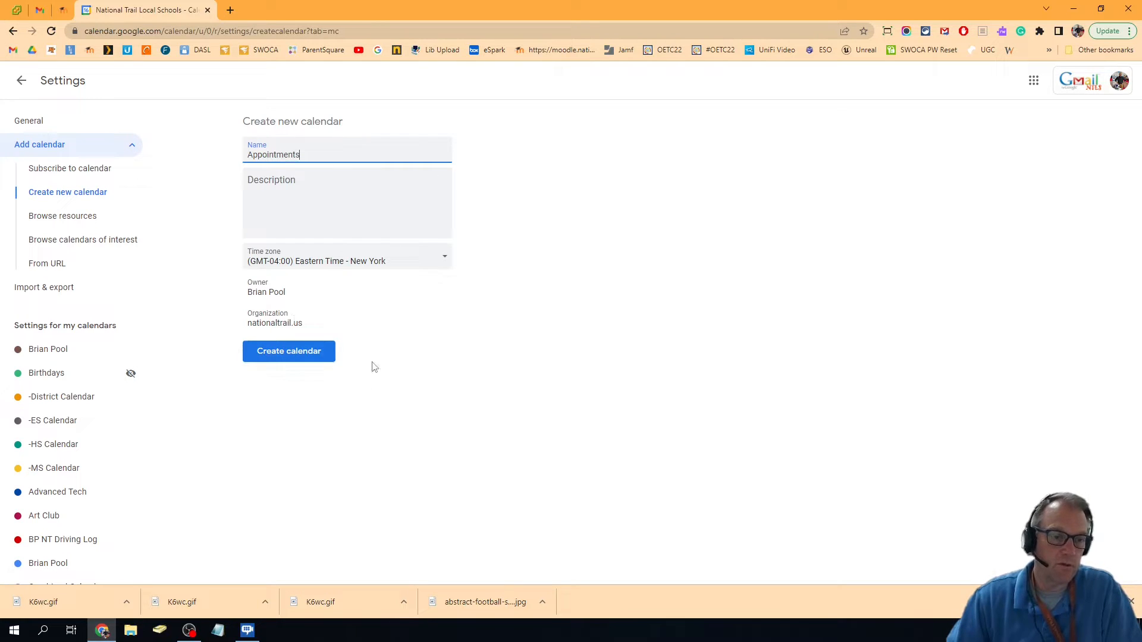
Step: Create the new Appointments calendar and open its settings from the list of own calendars
{"action": "left_click", "coordinate": [303, 357]}
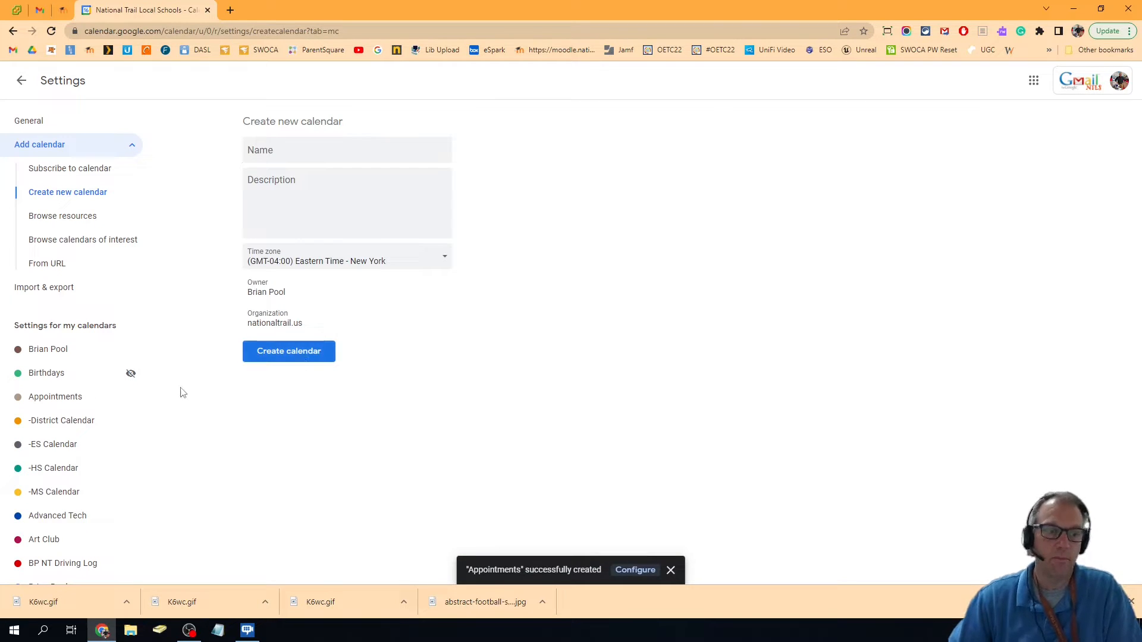
{"action": "scroll", "coordinate": [129, 446], "scroll_direction": "down", "scroll_amount": 3}
{"action": "scroll", "coordinate": [129, 446], "scroll_direction": "down", "scroll_amount": 15}
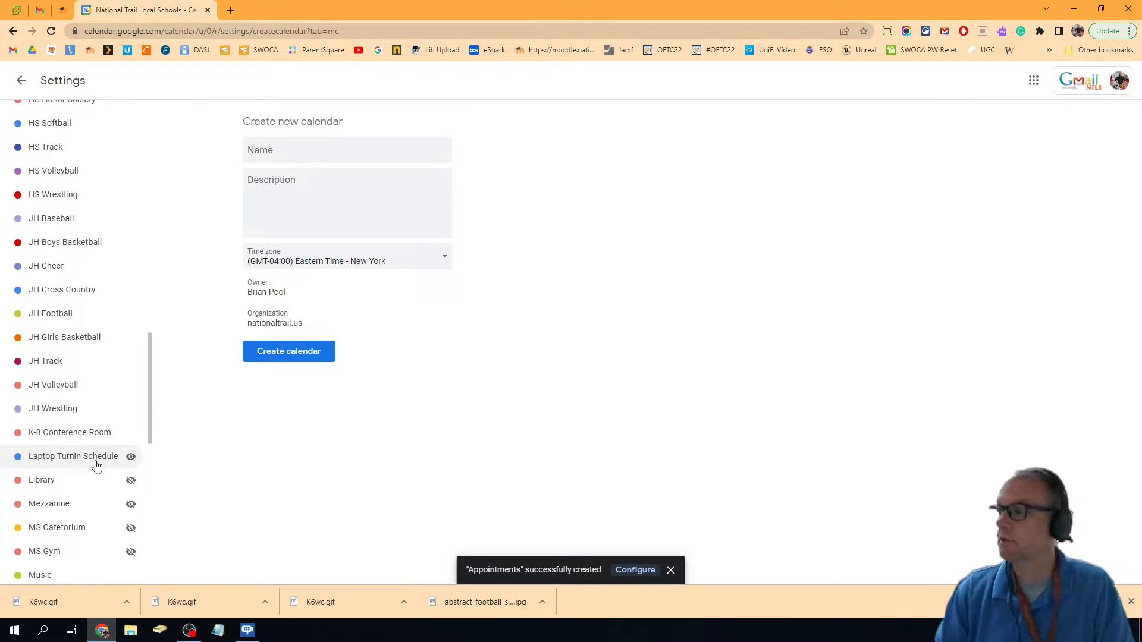
{"action": "scroll", "coordinate": [58, 399], "scroll_direction": "down", "scroll_amount": 4}
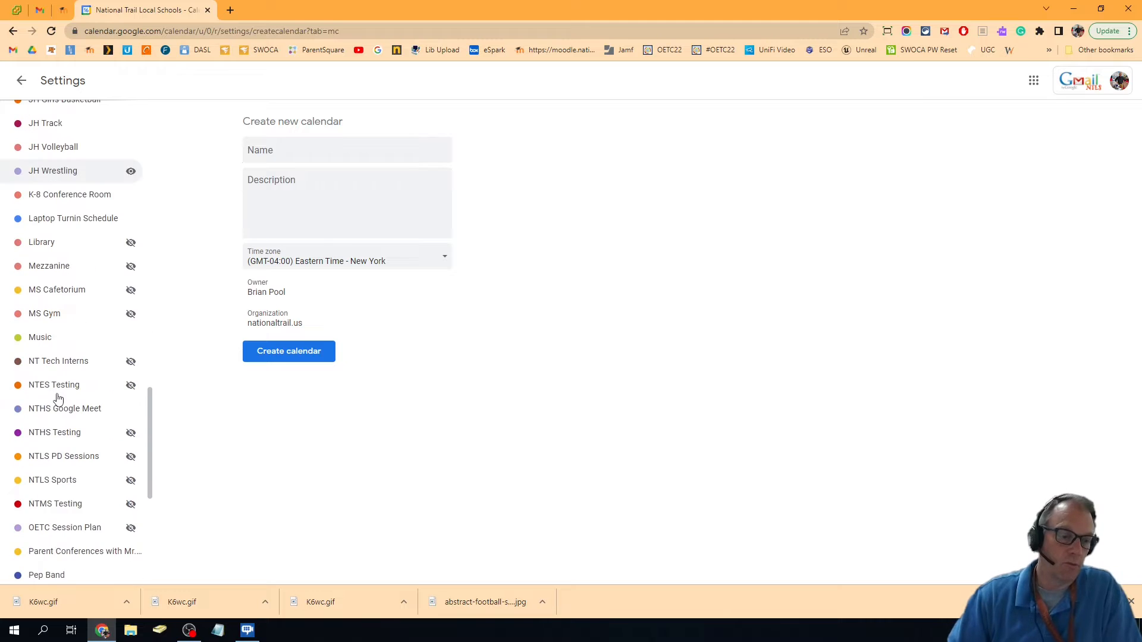
{"action": "scroll", "coordinate": [60, 403], "scroll_direction": "down", "scroll_amount": 4}
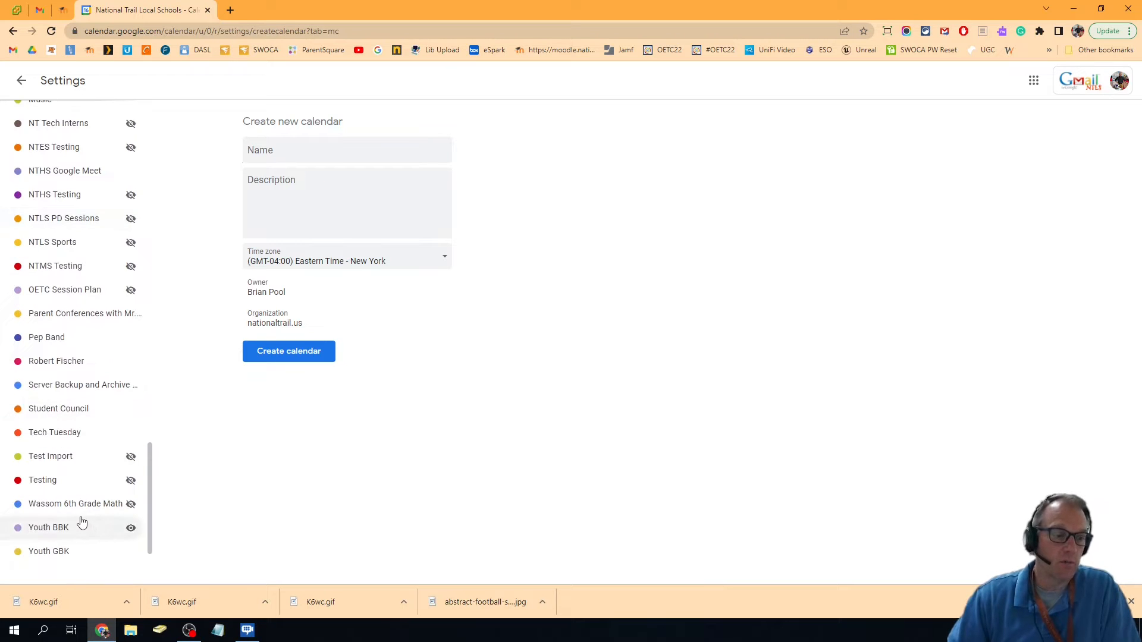
{"action": "scroll", "coordinate": [81, 522], "scroll_direction": "up", "scroll_amount": 20}
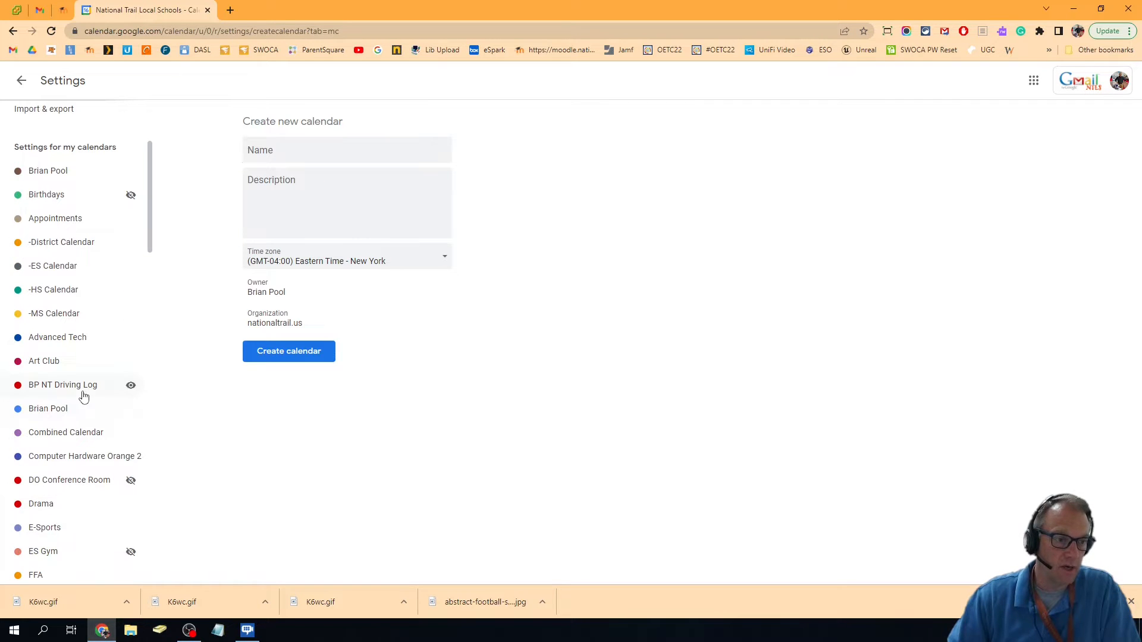
{"action": "left_click", "coordinate": [53, 220]}
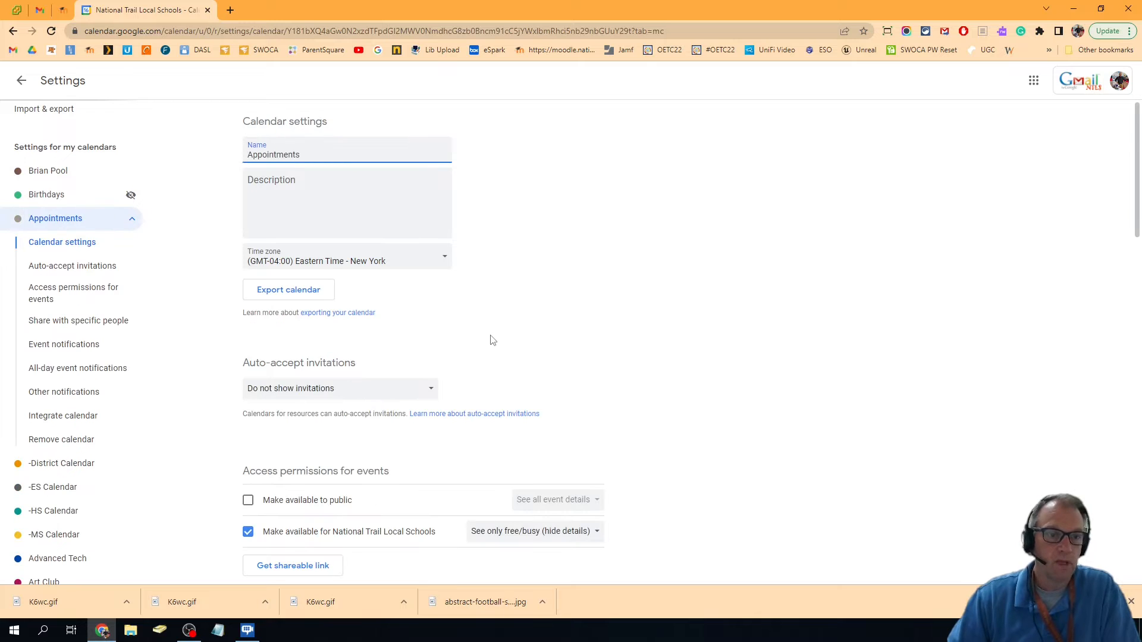
Step: Set the Appointments calendar's access permission for National Trail Local Schools to See all event details
{"action": "scroll", "coordinate": [559, 319], "scroll_direction": "down", "scroll_amount": 3}
{"action": "scroll", "coordinate": [562, 319], "scroll_direction": "up", "scroll_amount": 3}
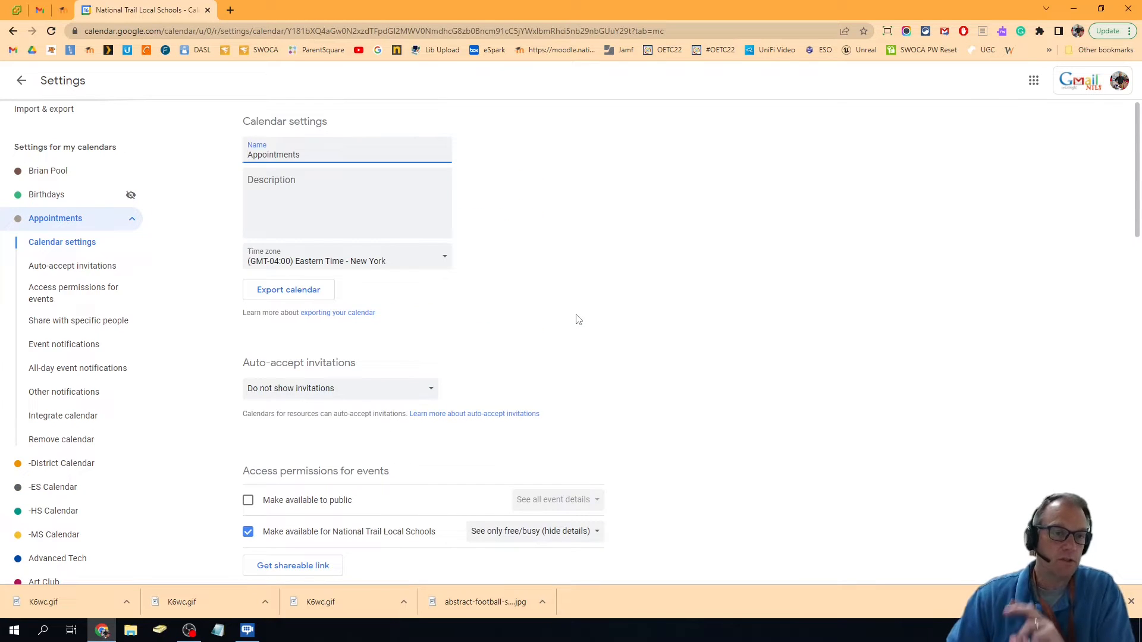
{"action": "scroll", "coordinate": [611, 323], "scroll_direction": "down", "scroll_amount": 2}
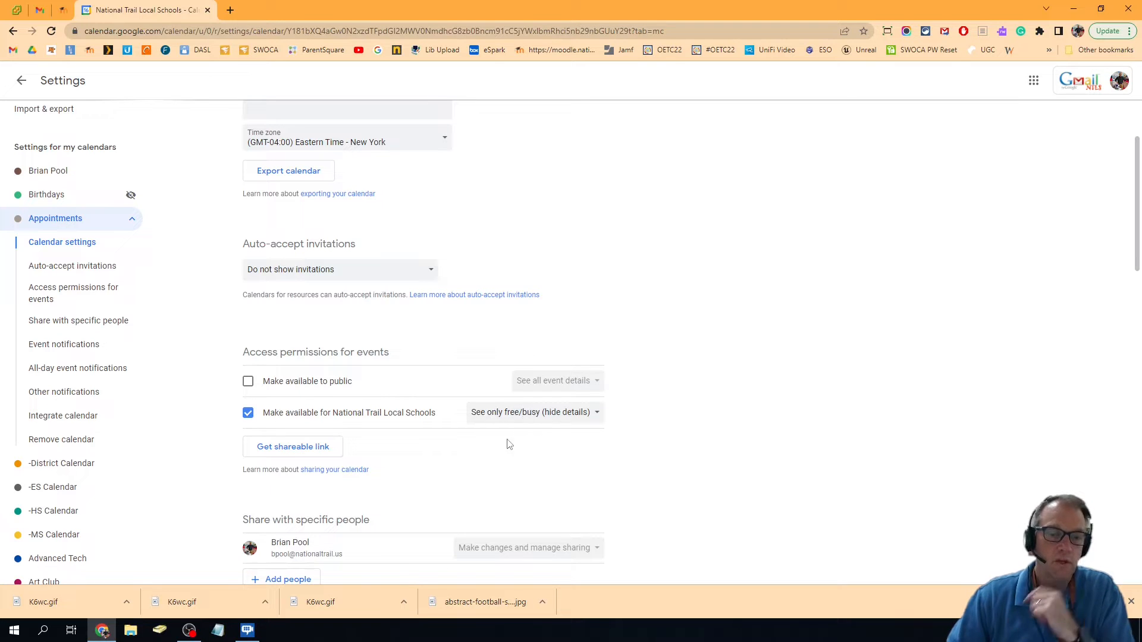
{"action": "scroll", "coordinate": [714, 269], "scroll_direction": "down", "scroll_amount": 3}
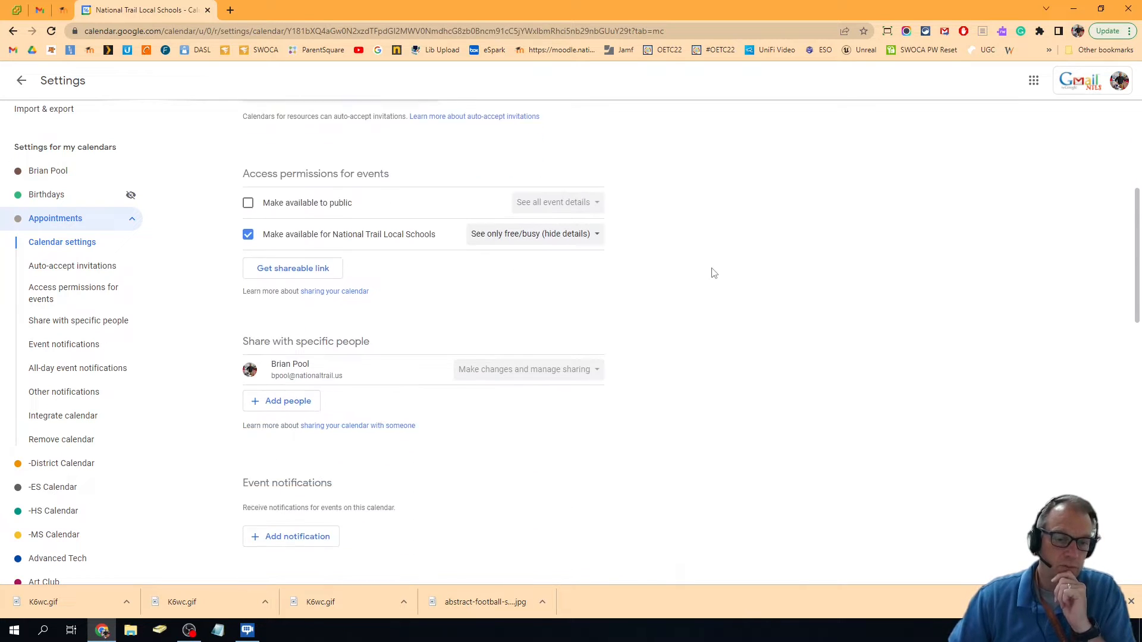
{"action": "left_click", "coordinate": [526, 245]}
{"action": "left_click", "coordinate": [524, 235]}
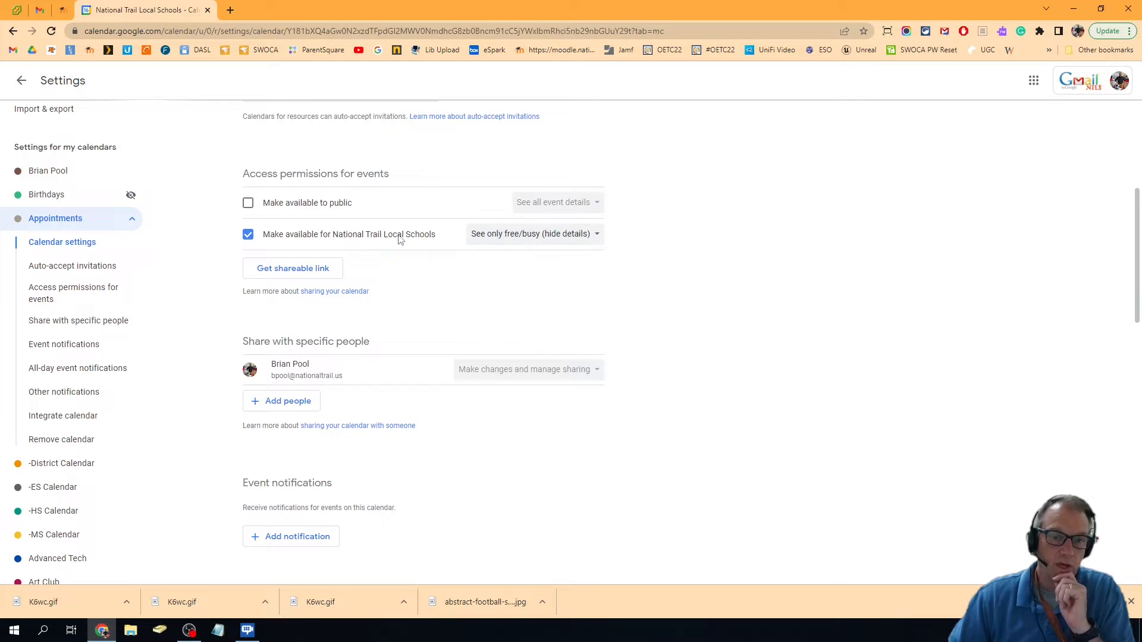
{"action": "left_click", "coordinate": [517, 235]}
{"action": "left_click", "coordinate": [509, 261]}
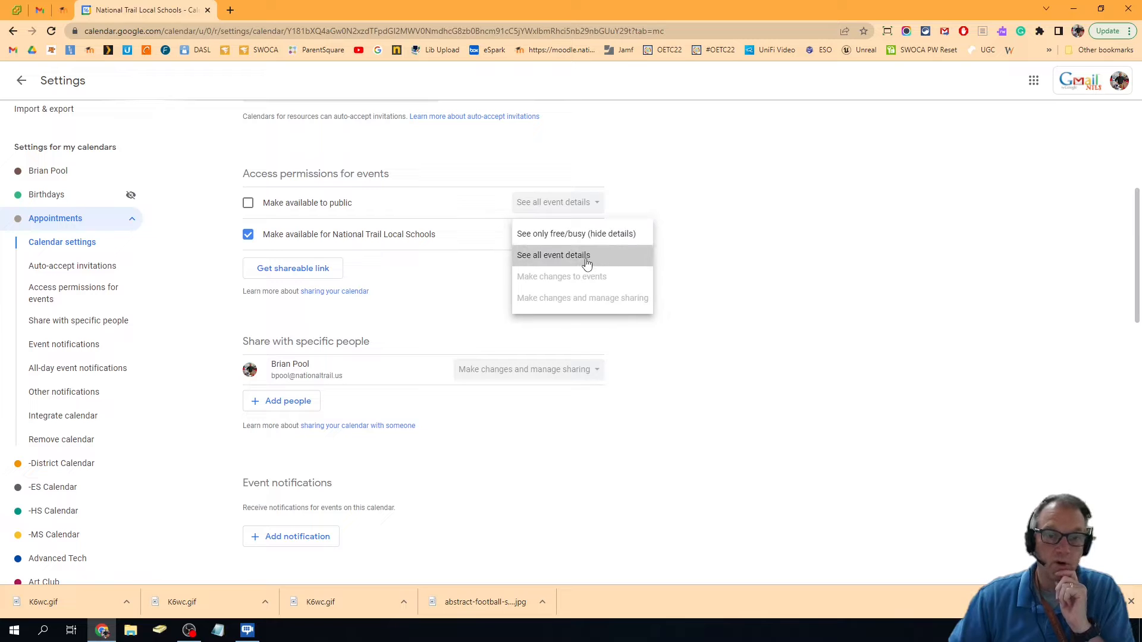
{"action": "left_click", "coordinate": [645, 266]}
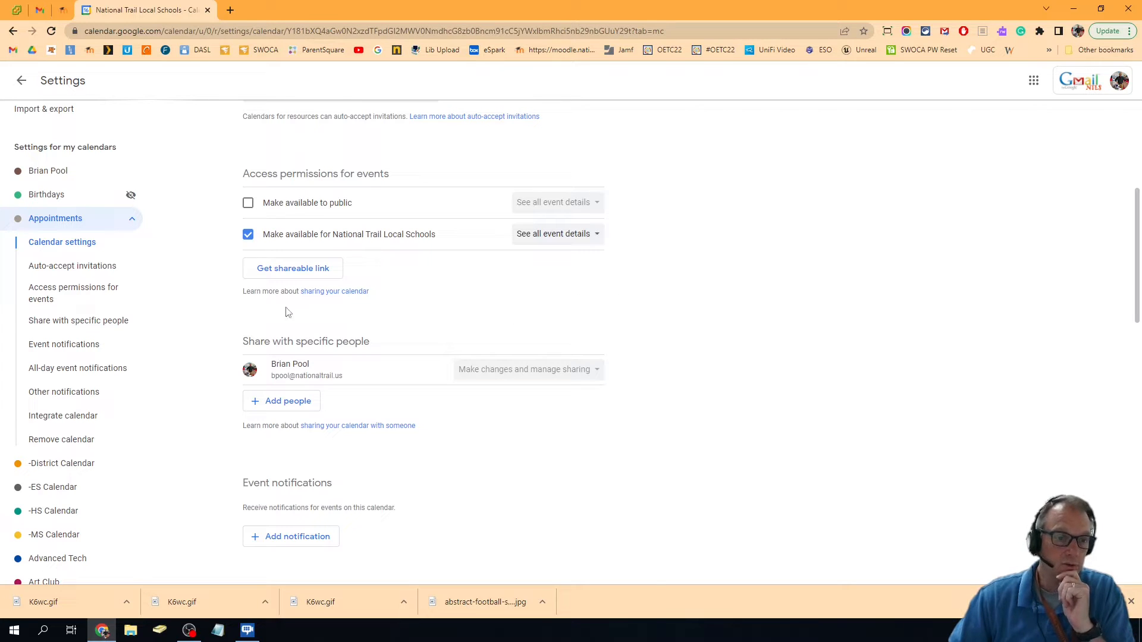
Step: Review the Appointments calendar's shareable link and the dialog for sharing it with specific people
{"action": "left_click", "coordinate": [295, 270]}
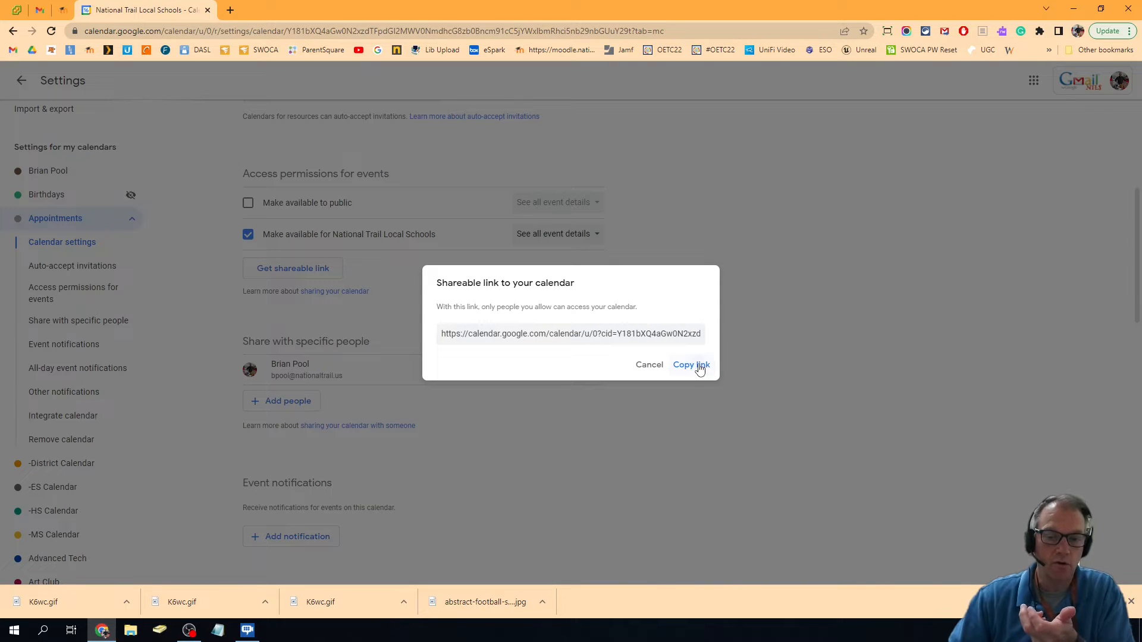
{"action": "left_click", "coordinate": [701, 369]}
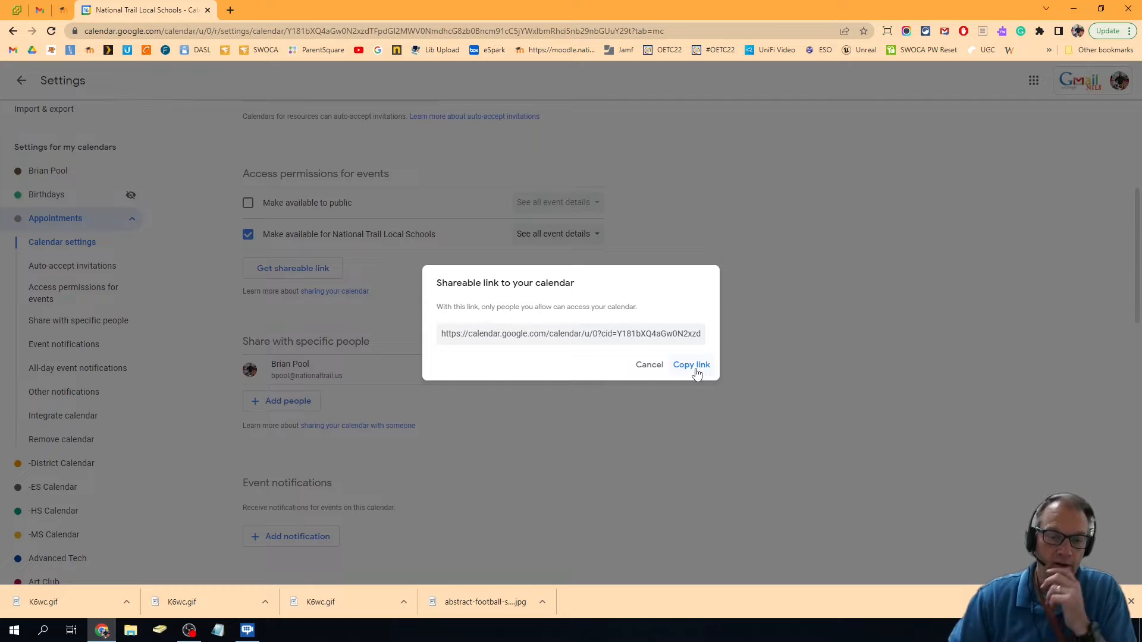
{"action": "left_click", "coordinate": [649, 364]}
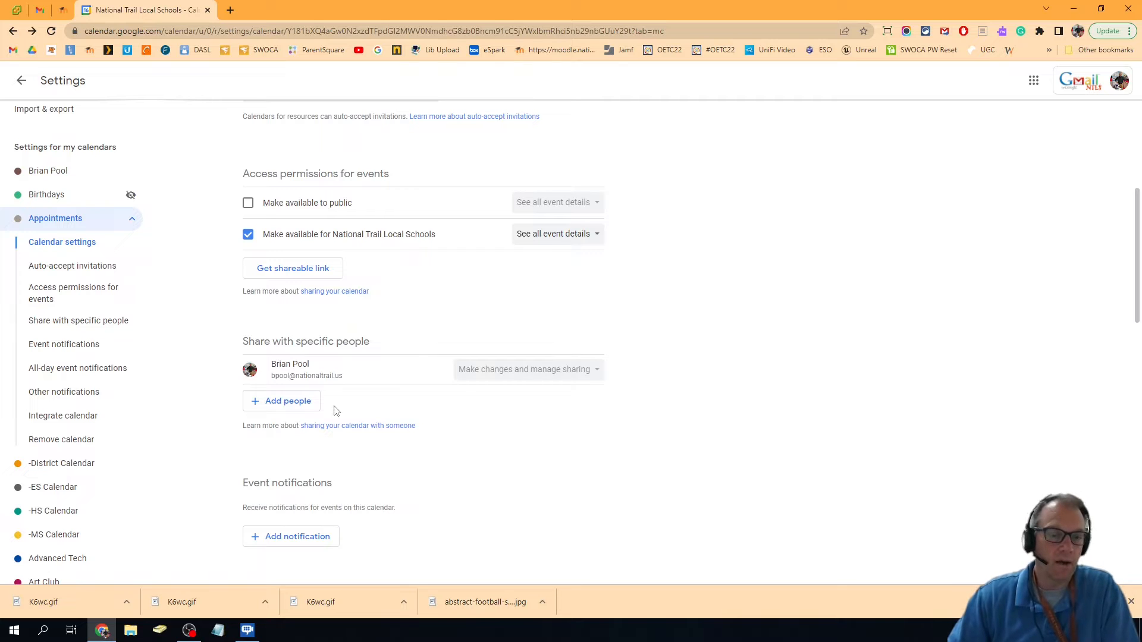
{"action": "left_click", "coordinate": [301, 404]}
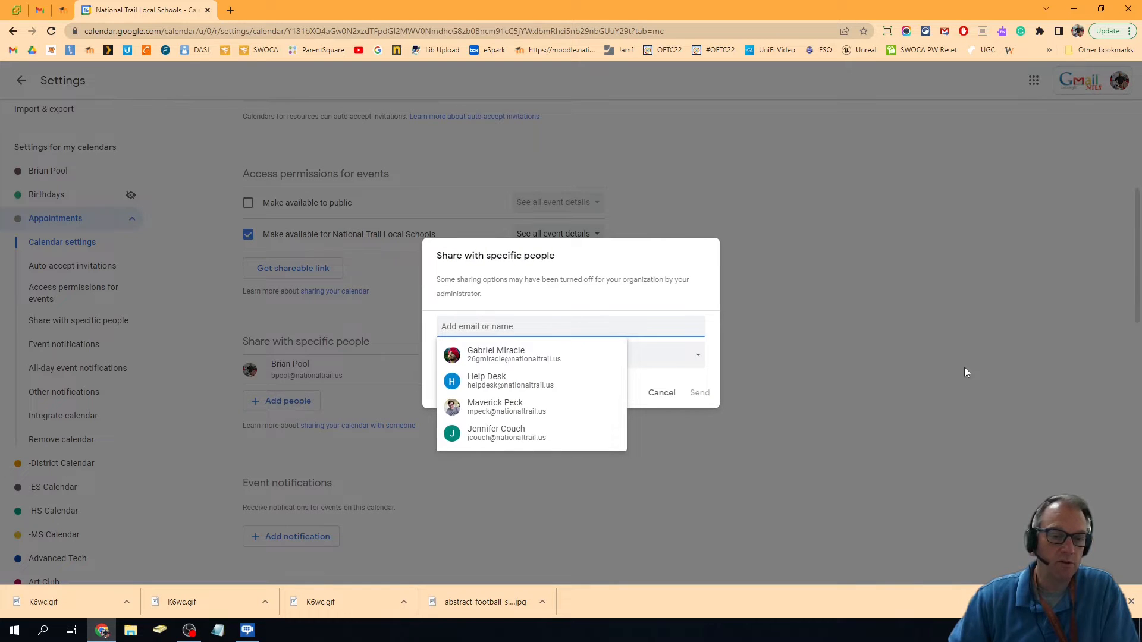
{"action": "left_click", "coordinate": [911, 357]}
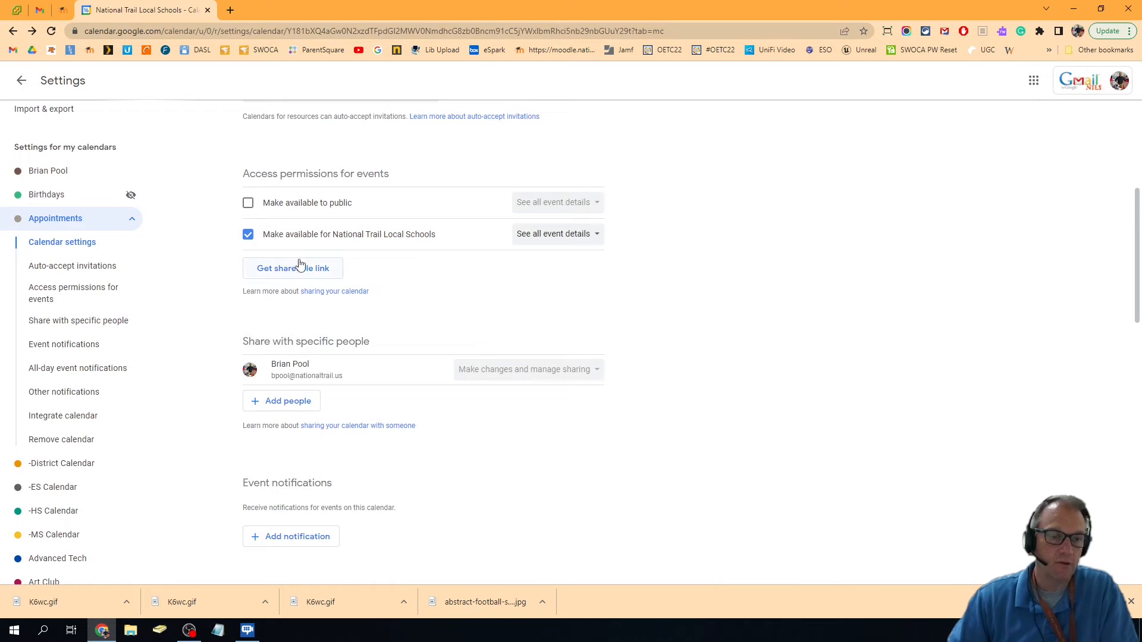
{"action": "scroll", "coordinate": [656, 423], "scroll_direction": "up", "scroll_amount": 5}
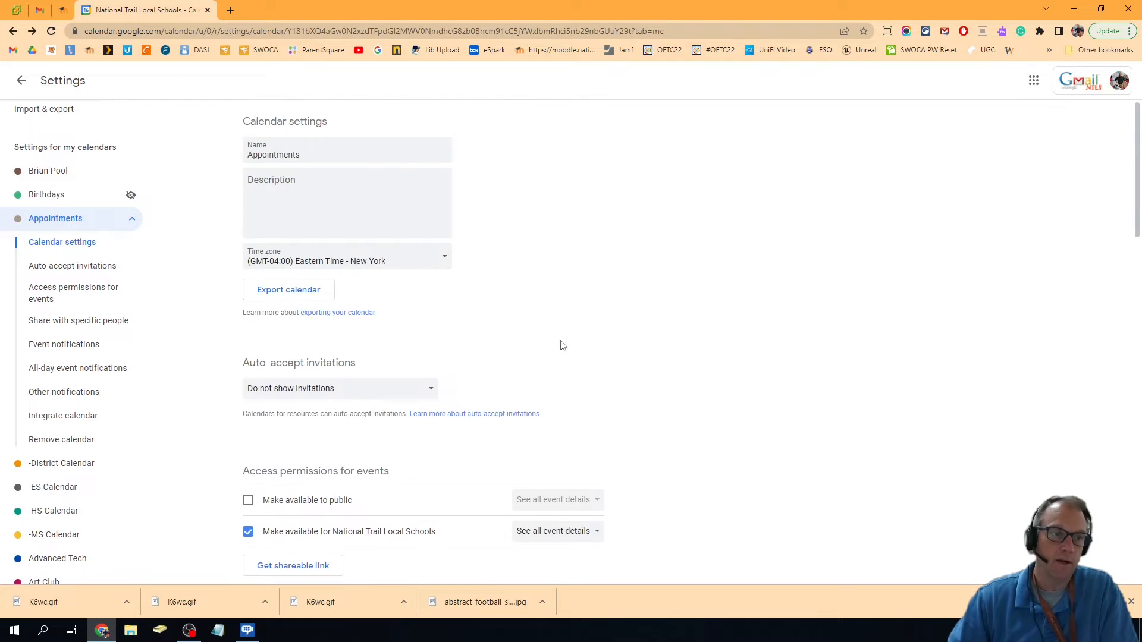
Step: Return to the May 2022 month view and locate the Appointments calendar in the list of own calendars
{"action": "left_click", "coordinate": [33, 84]}
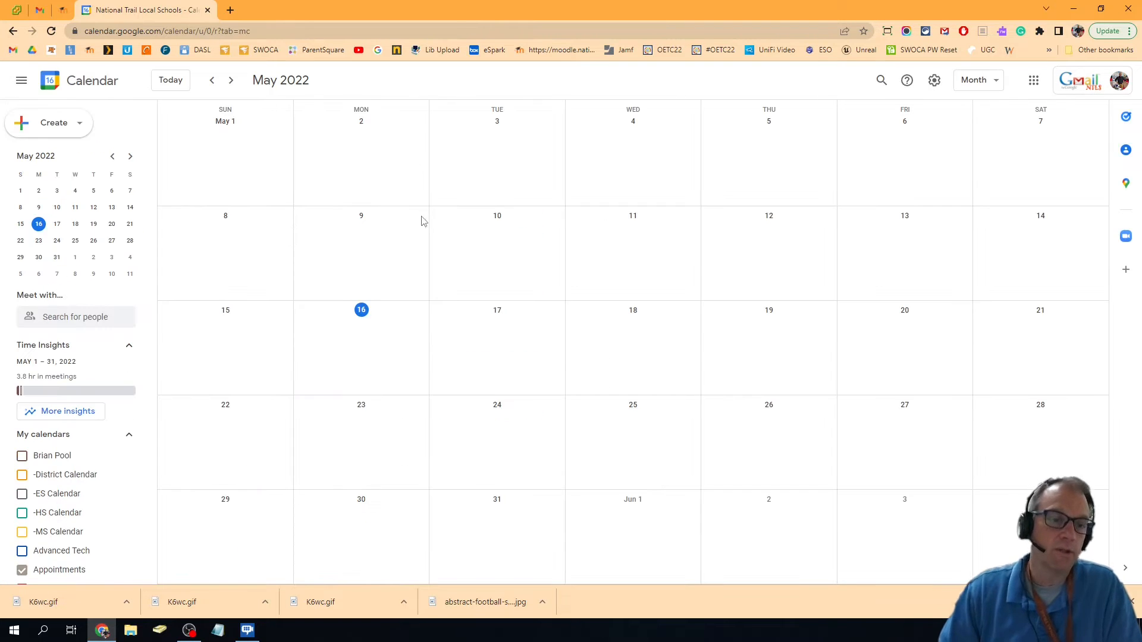
{"action": "scroll", "coordinate": [64, 414], "scroll_direction": "down", "scroll_amount": 2}
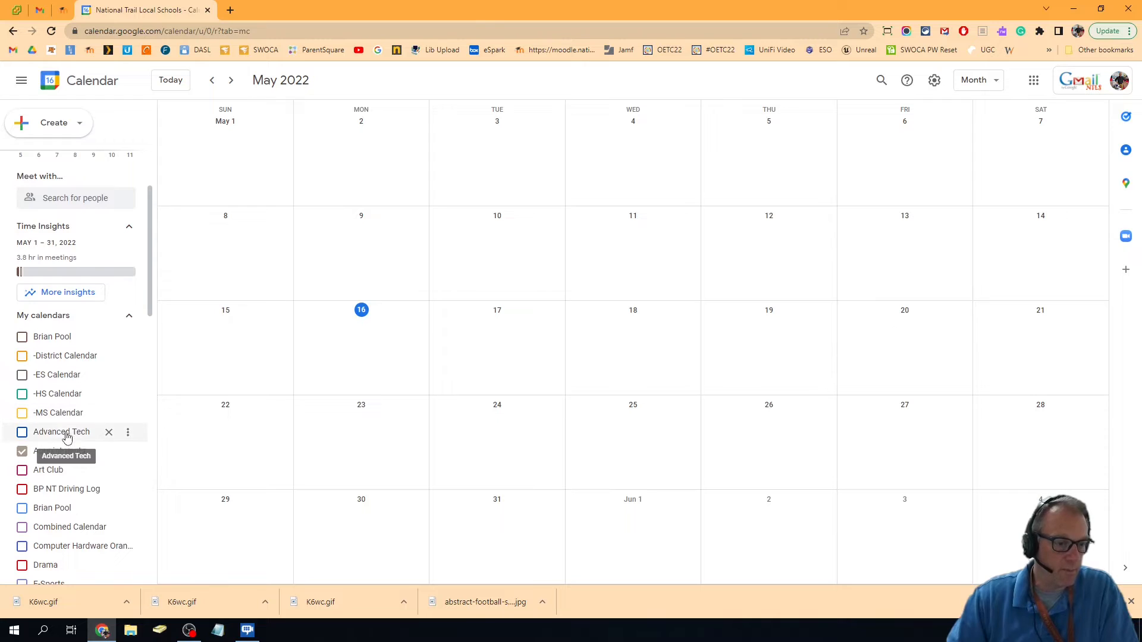
{"action": "left_click", "coordinate": [69, 455]}
{"action": "left_click", "coordinate": [70, 455]}
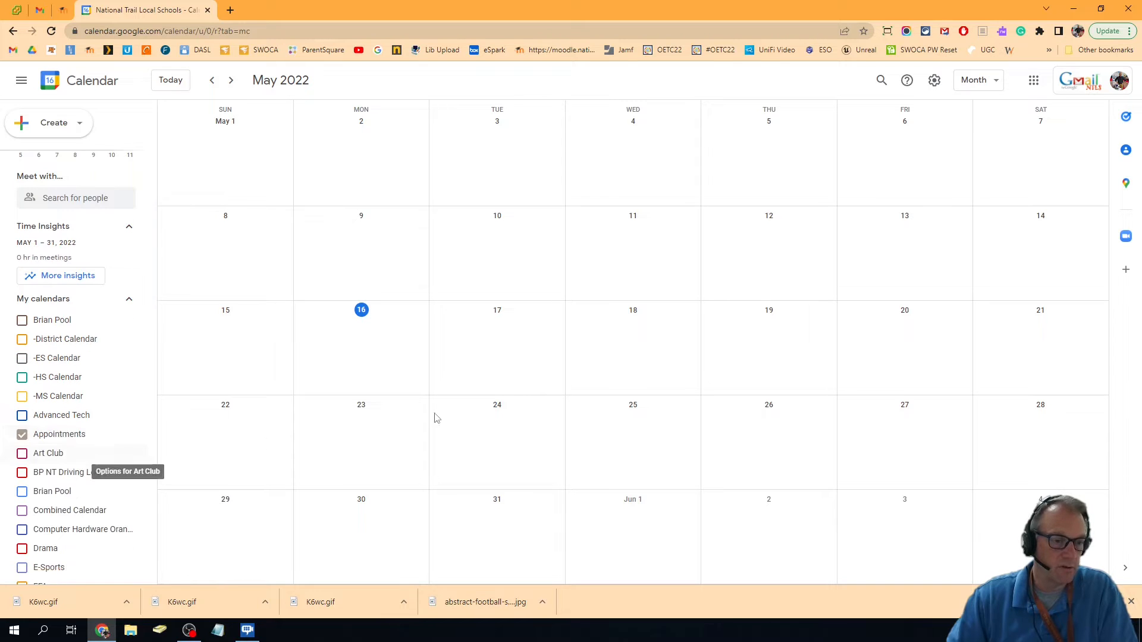
{"action": "scroll", "coordinate": [122, 404], "scroll_direction": "down", "scroll_amount": 6}
{"action": "scroll", "coordinate": [122, 416], "scroll_direction": "up", "scroll_amount": 7}
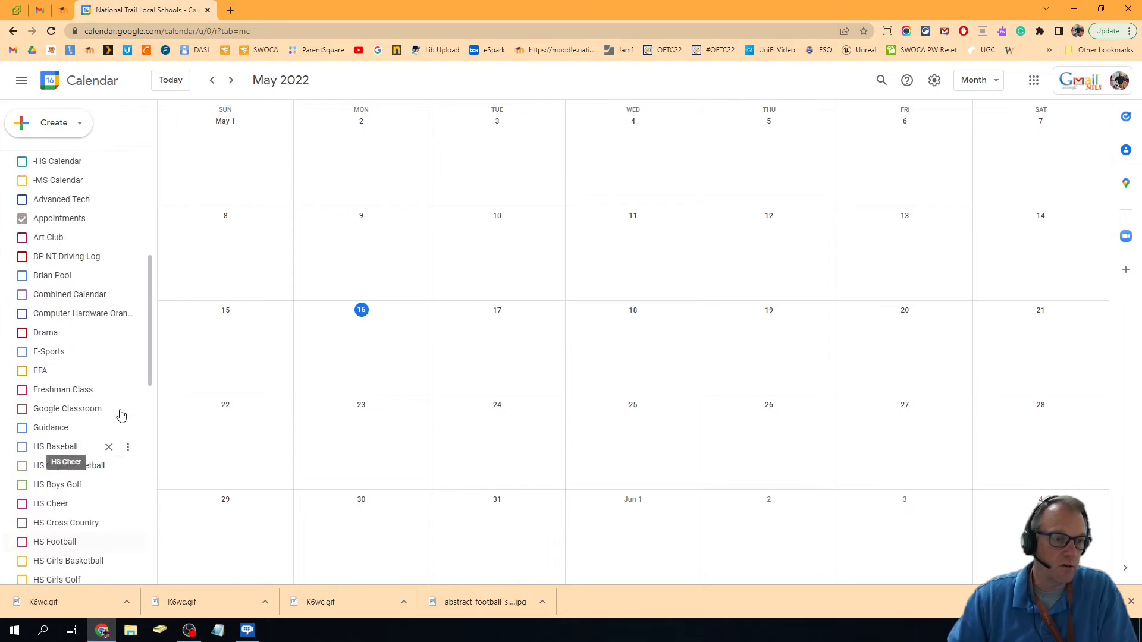
{"action": "left_click", "coordinate": [129, 451]}
{"action": "left_click", "coordinate": [158, 434]}
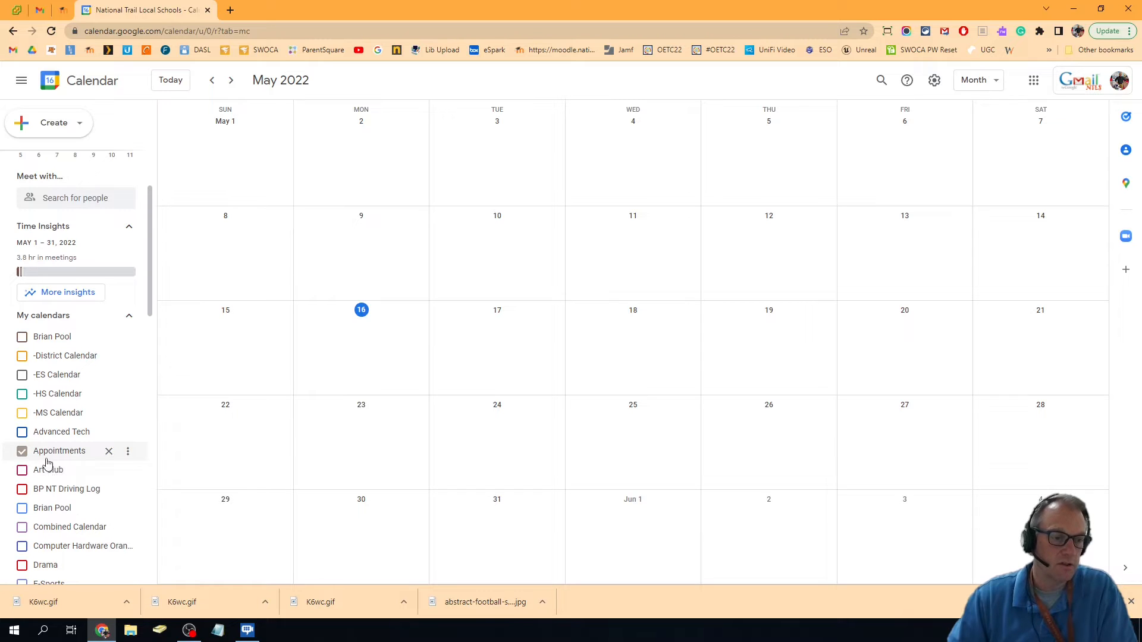
Step: Start an appointment-slots entry titled "Reservations" on May 16 and open its full editing options
{"action": "left_click", "coordinate": [382, 355]}
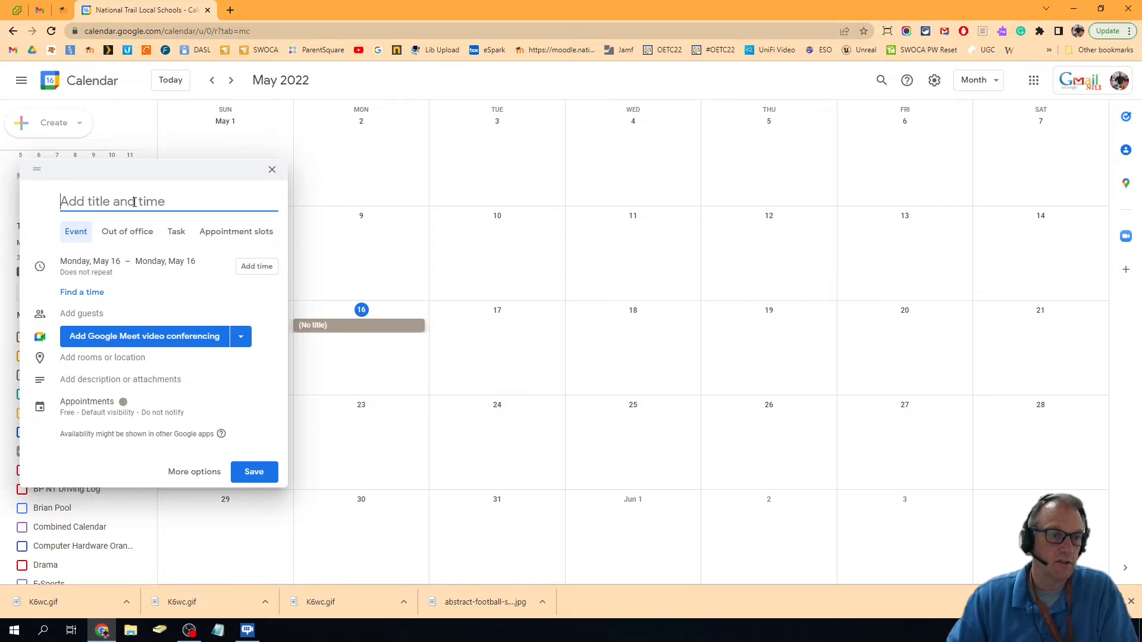
{"action": "type", "text": "Reservations"}
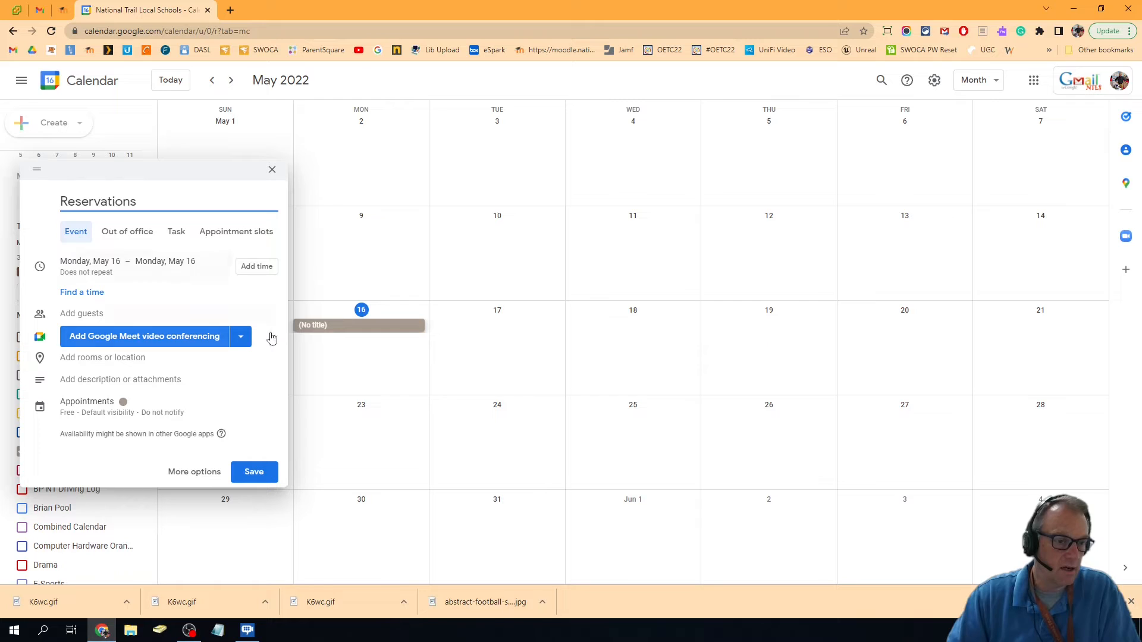
{"action": "left_click", "coordinate": [237, 233]}
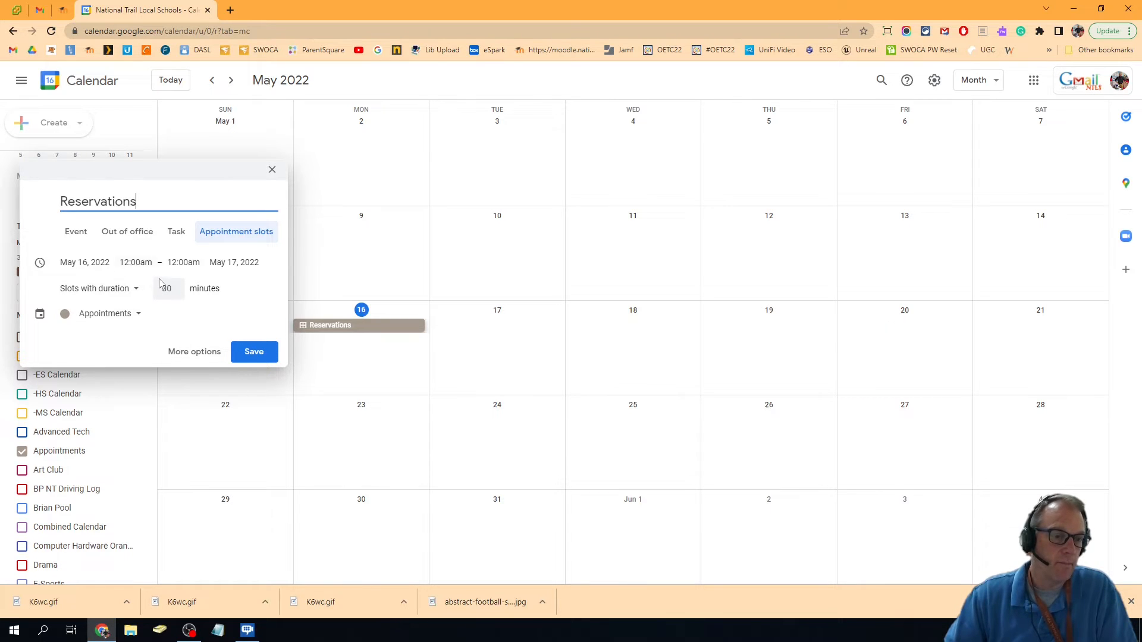
{"action": "left_click", "coordinate": [196, 352]}
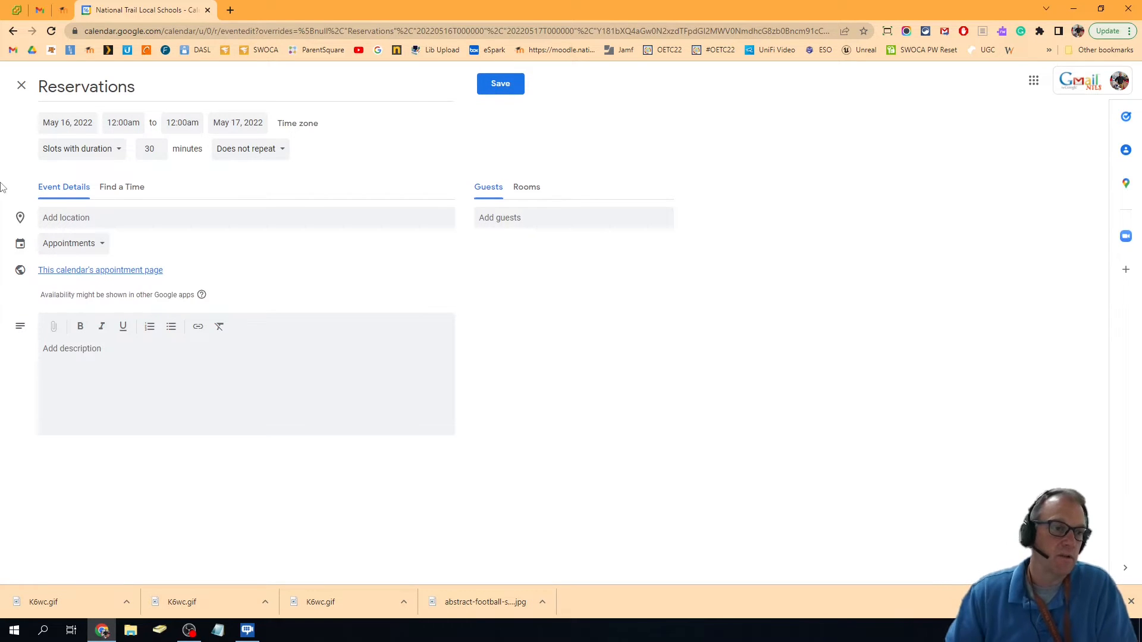
Step: Set the start time of the Reservations appointment slots to 7:30am
{"action": "left_click", "coordinate": [126, 123]}
{"action": "scroll", "coordinate": [148, 202], "scroll_direction": "down", "scroll_amount": 5}
{"action": "scroll", "coordinate": [149, 213], "scroll_direction": "down", "scroll_amount": 6}
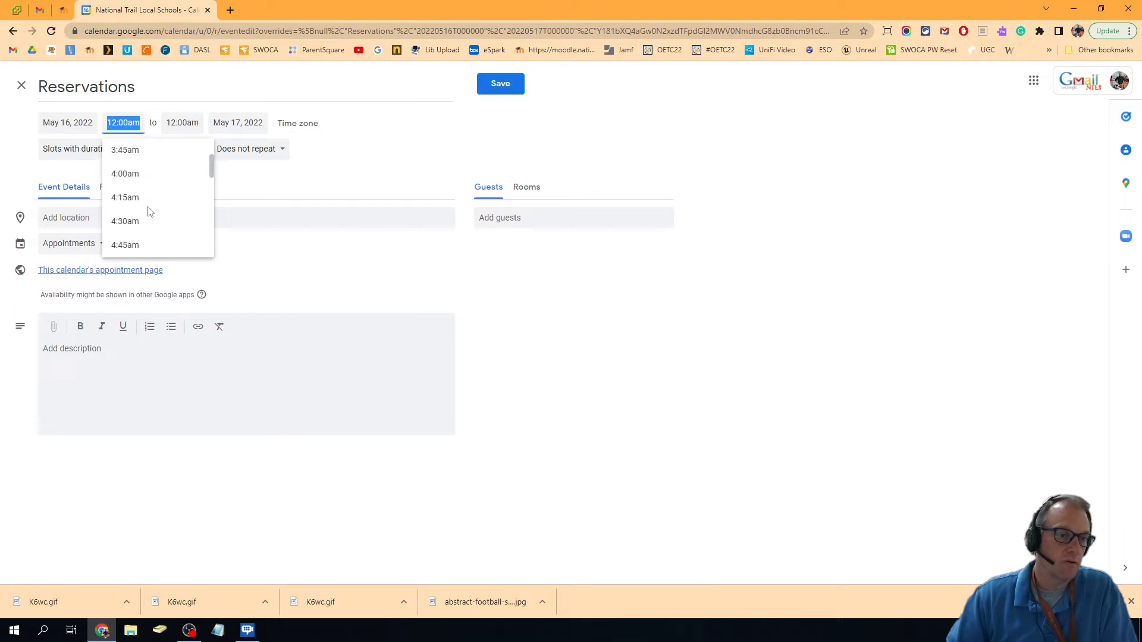
{"action": "left_click", "coordinate": [125, 210]}
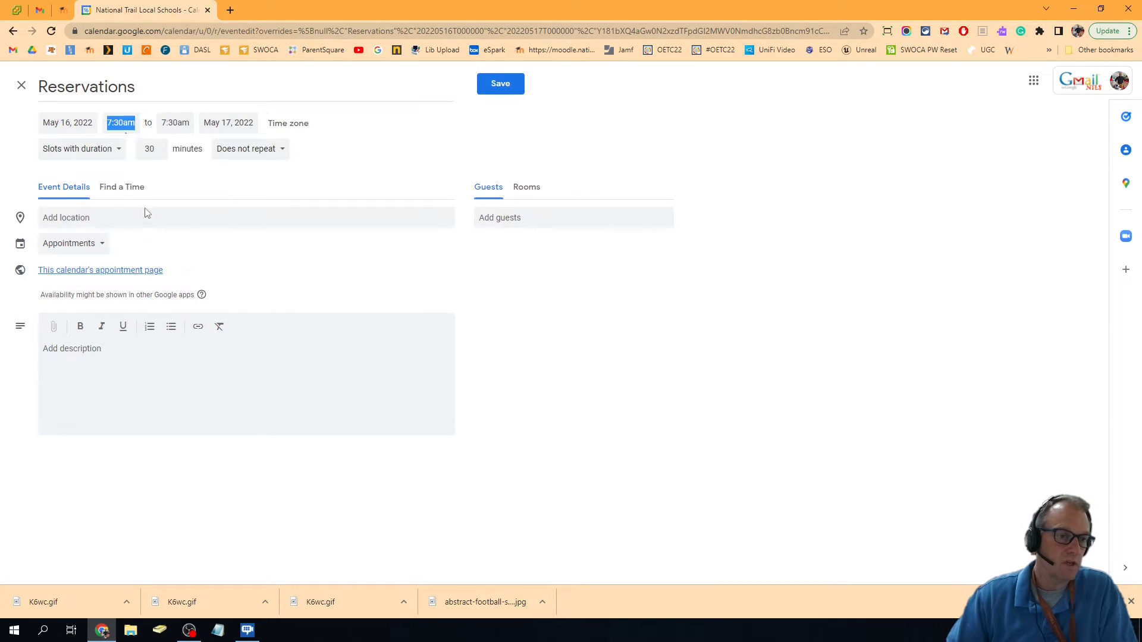
Step: Set the end of the Reservations appointment slots to 3:30pm on May 16, 2022
{"action": "left_click", "coordinate": [177, 123]}
{"action": "scroll", "coordinate": [187, 220], "scroll_direction": "down", "scroll_amount": 9}
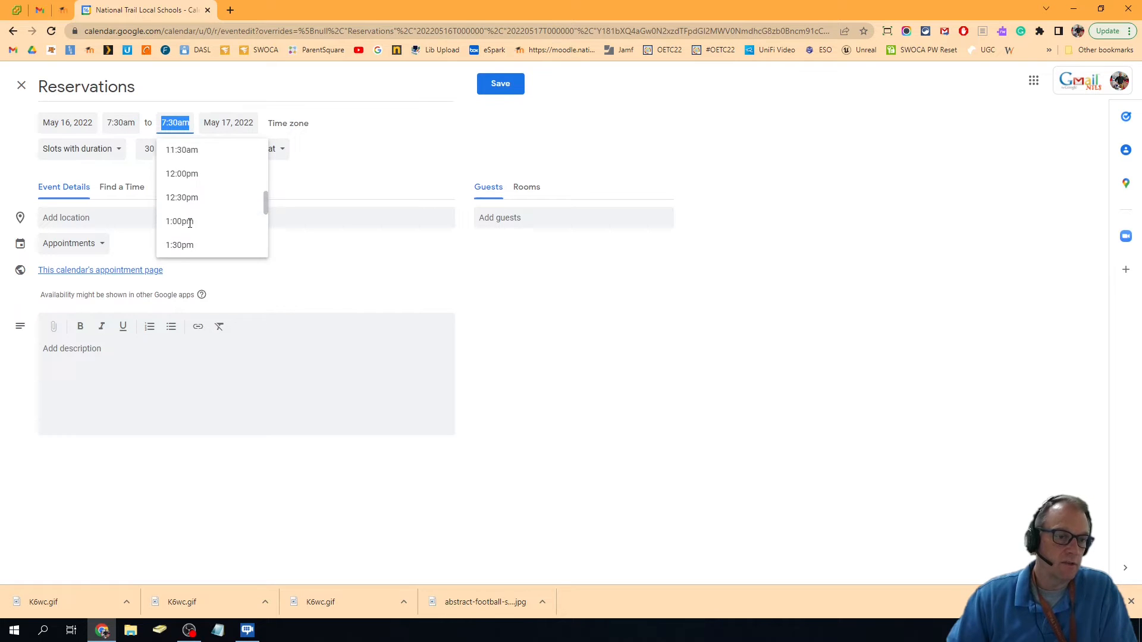
{"action": "scroll", "coordinate": [189, 229], "scroll_direction": "down", "scroll_amount": 3}
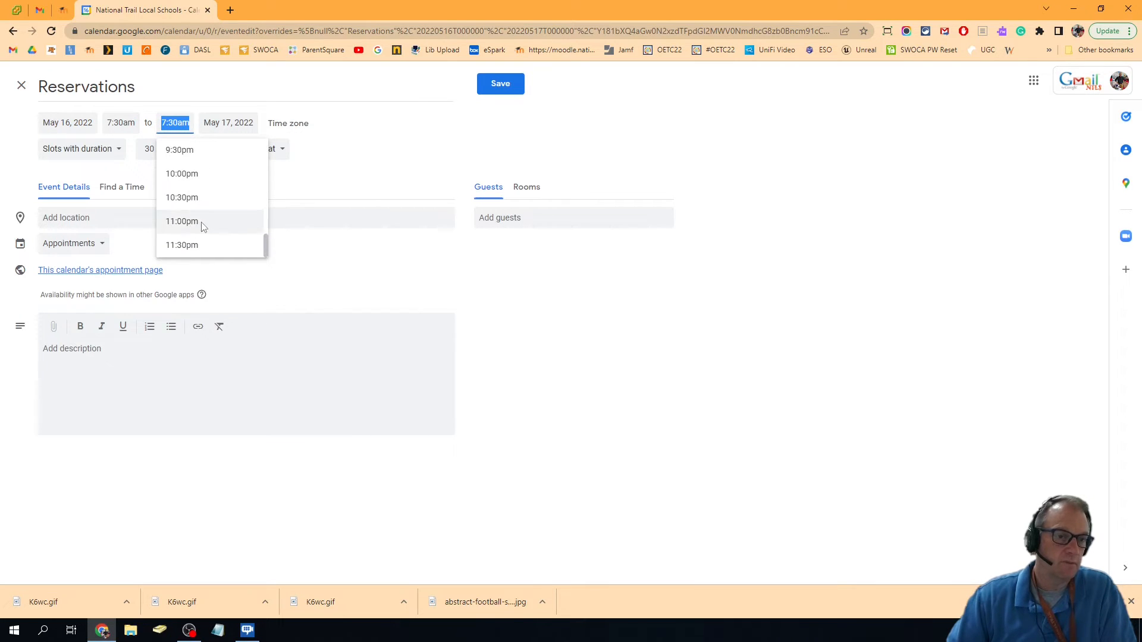
{"action": "scroll", "coordinate": [201, 229], "scroll_direction": "up", "scroll_amount": 6}
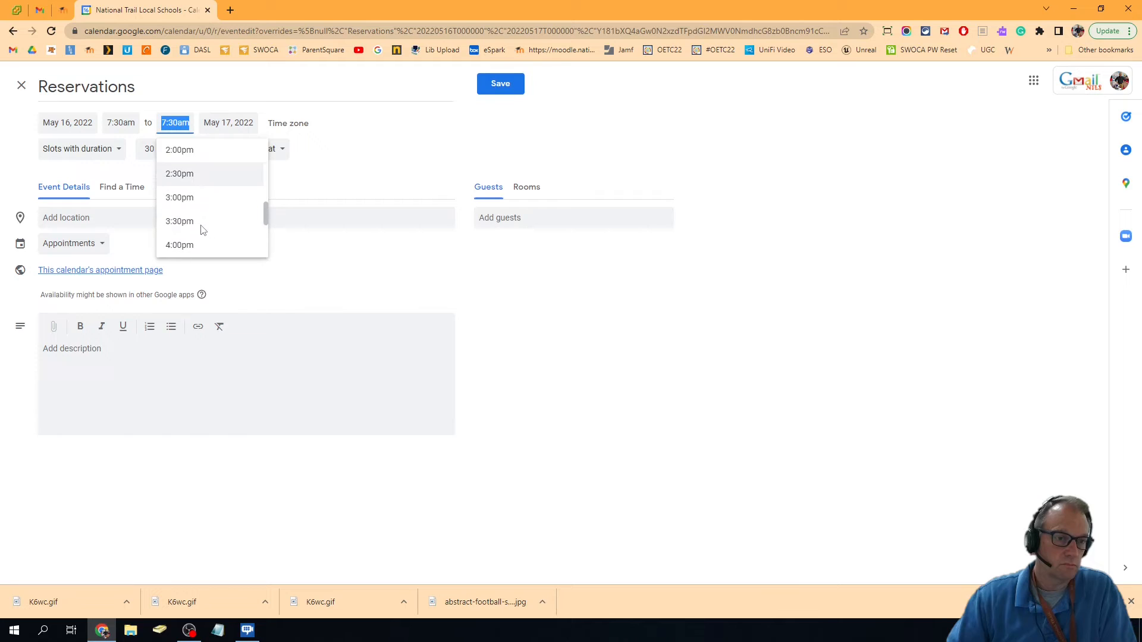
{"action": "left_click", "coordinate": [199, 224]}
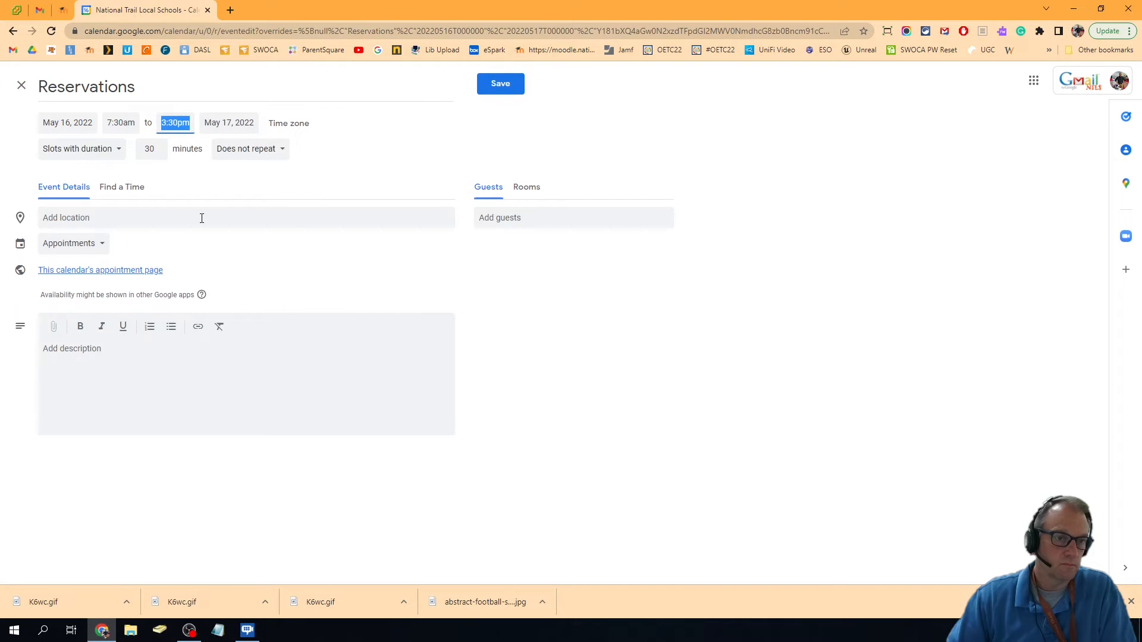
{"action": "left_click", "coordinate": [242, 125]}
{"action": "left_click", "coordinate": [243, 215]}
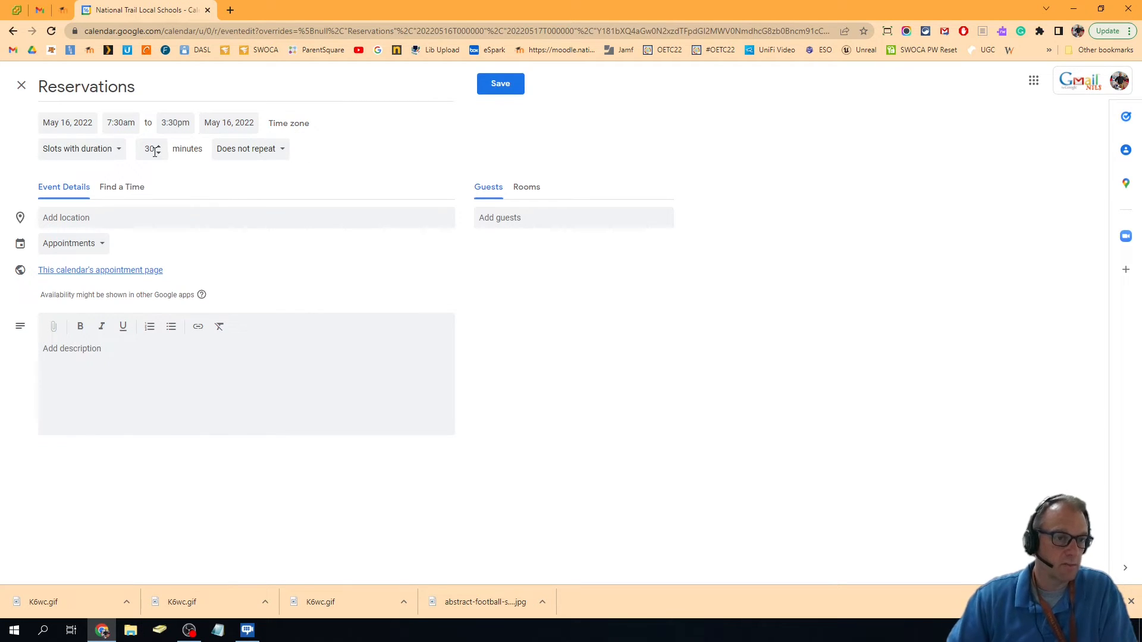
Step: Make the Reservations appointment slots repeat every weekday (Monday to Friday) and save the entry
{"action": "left_click", "coordinate": [274, 153]}
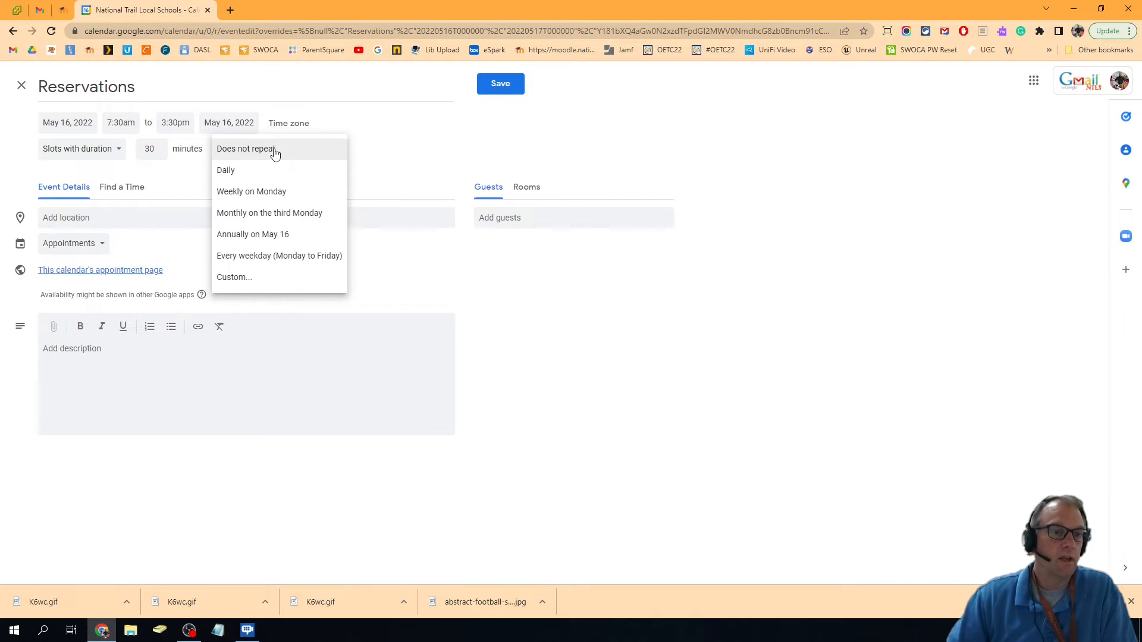
{"action": "left_click", "coordinate": [266, 256]}
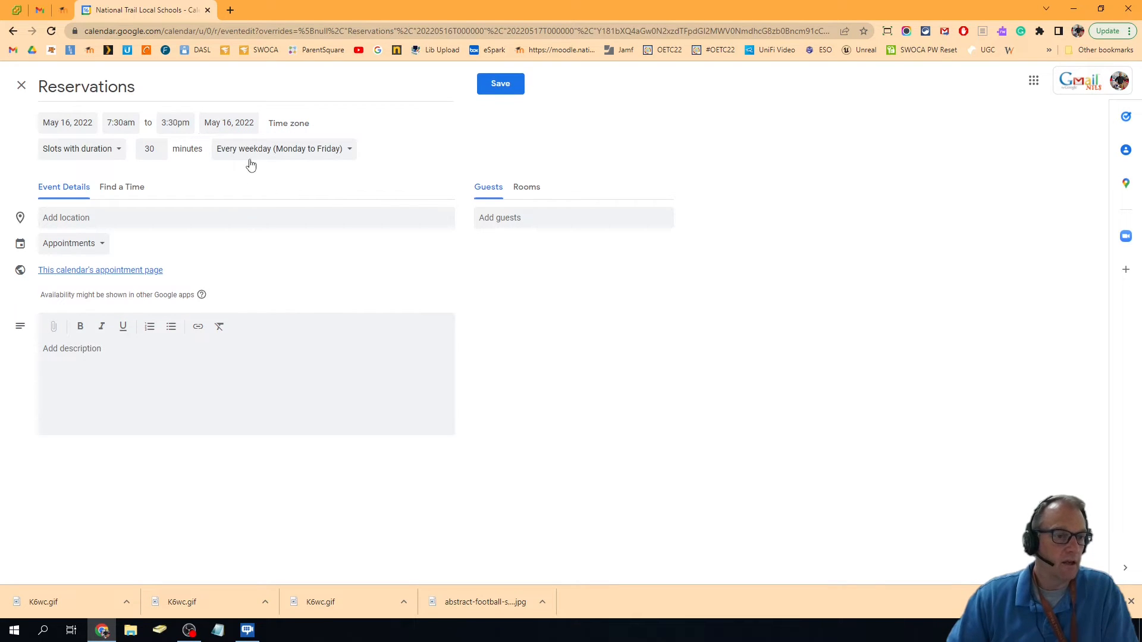
{"action": "left_click", "coordinate": [500, 84]}
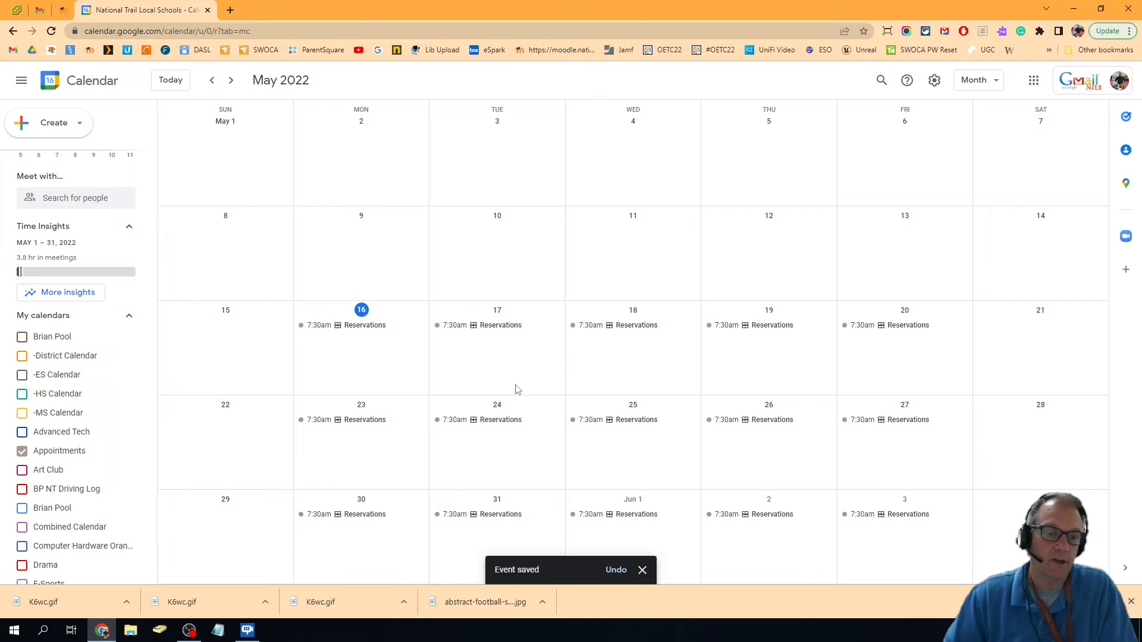
Step: Open the appointment page from the May 16 Reservations entry, book the 8:00am–8:30am slot on May 16 and stay on that page
{"action": "left_click", "coordinate": [379, 326]}
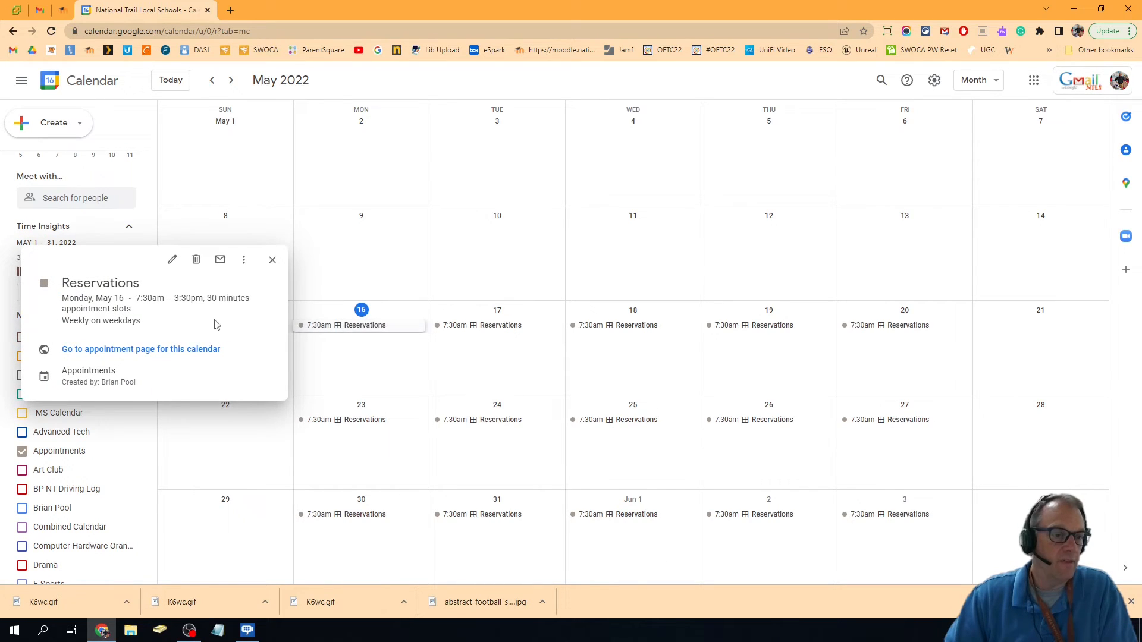
{"action": "left_click", "coordinate": [178, 350]}
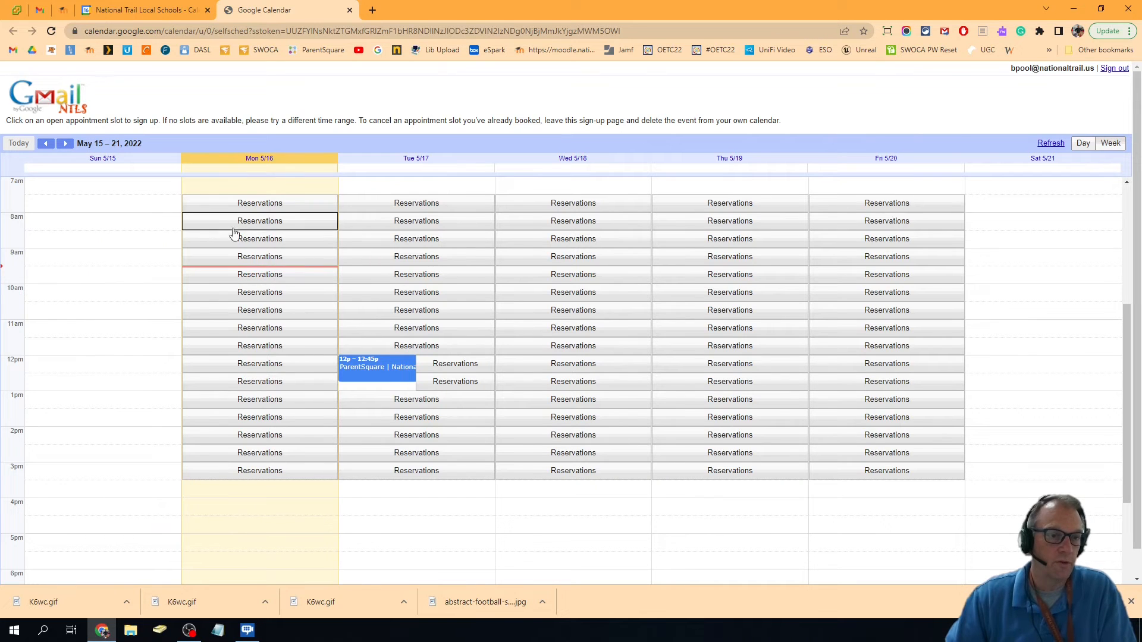
{"action": "left_click", "coordinate": [271, 223]}
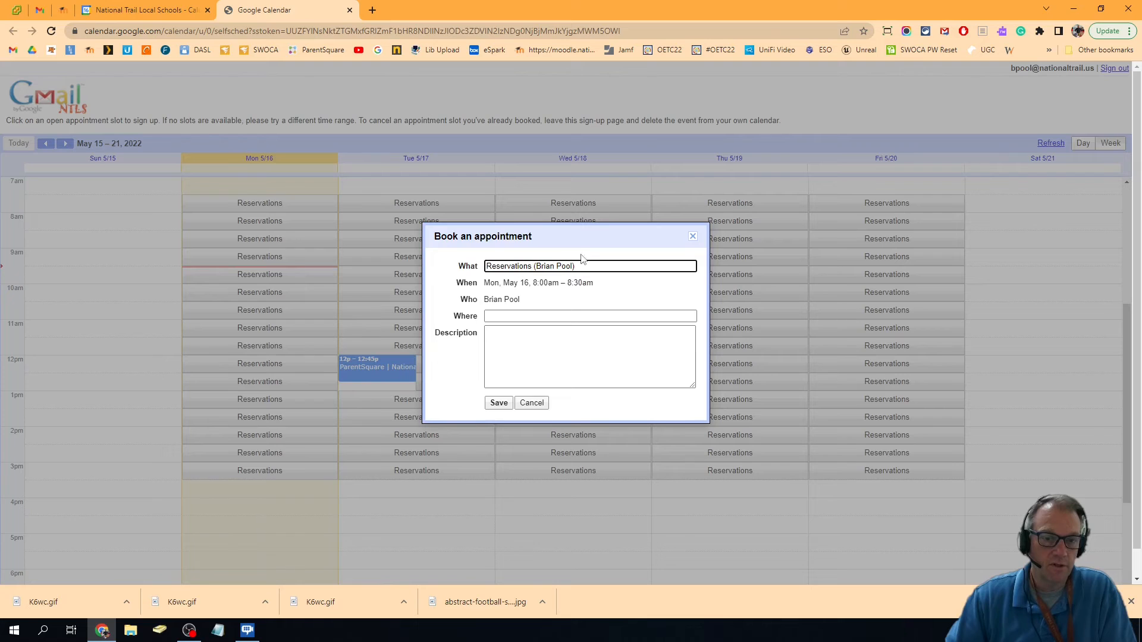
{"action": "left_click", "coordinate": [497, 402]}
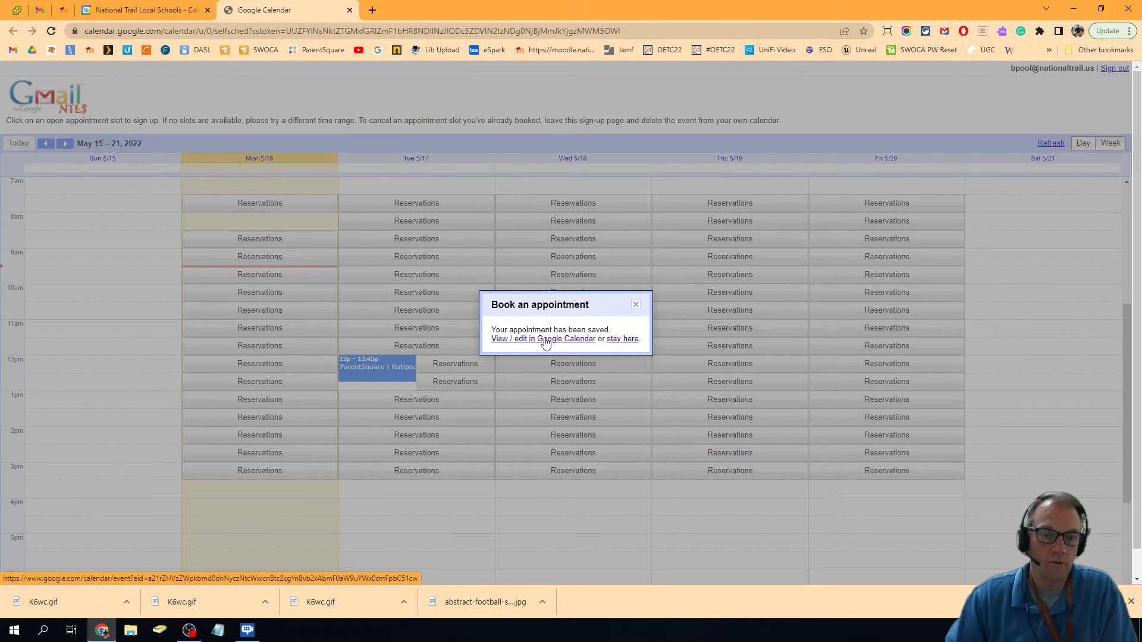
{"action": "left_click", "coordinate": [623, 340]}
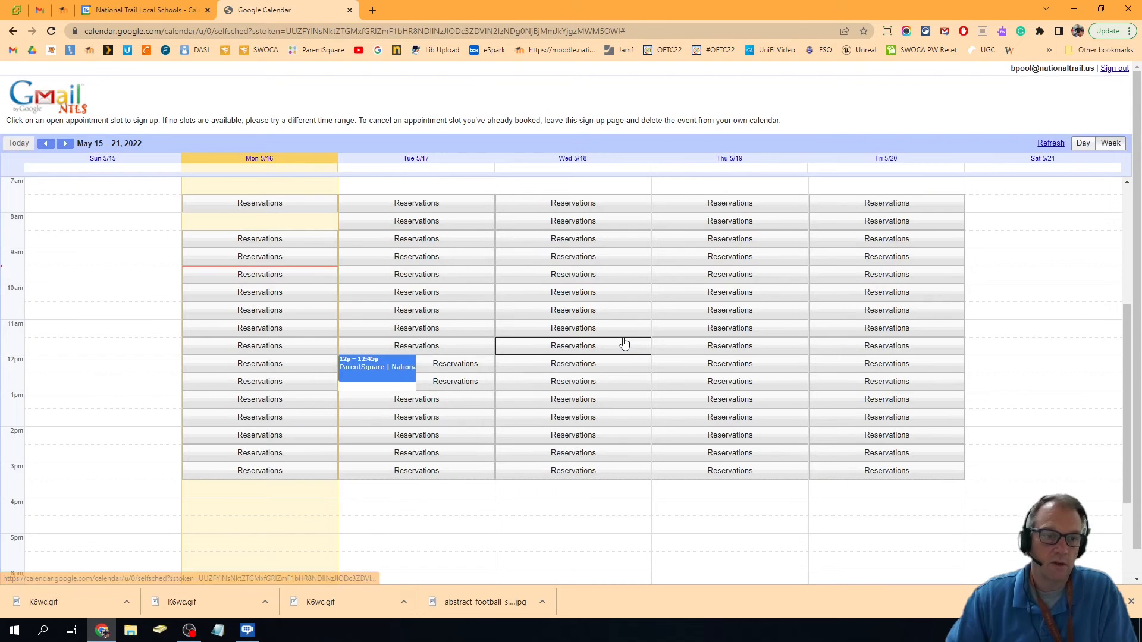
Step: Book the 8:30am–9:00am slot on Monday, May 16 and view the saved appointment in Google Calendar
{"action": "left_click", "coordinate": [275, 241]}
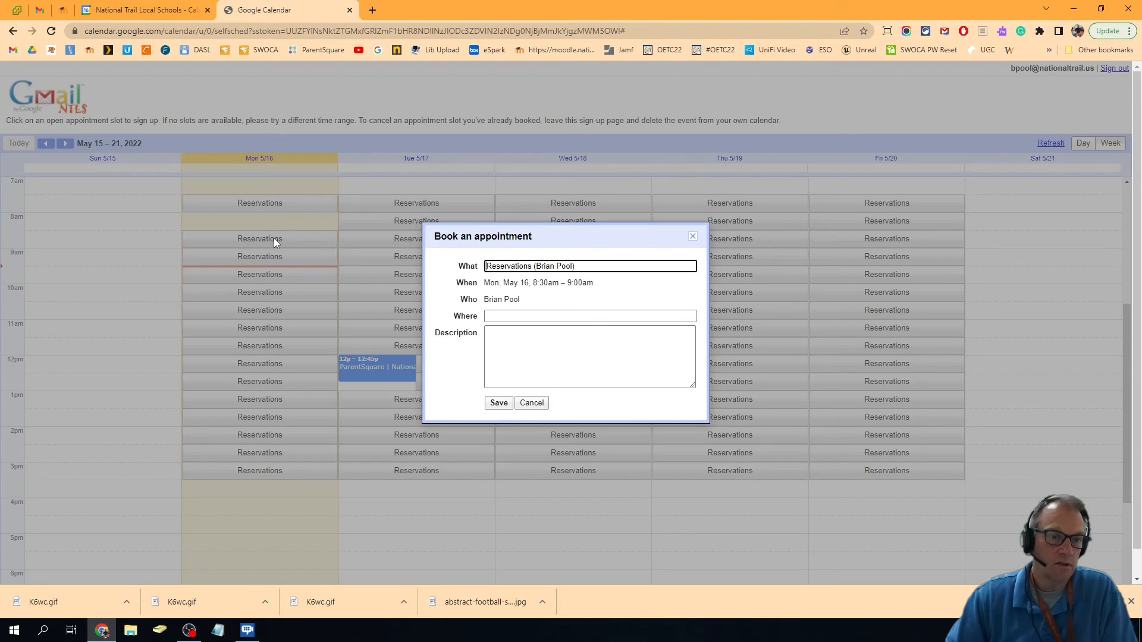
{"action": "left_click", "coordinate": [499, 404]}
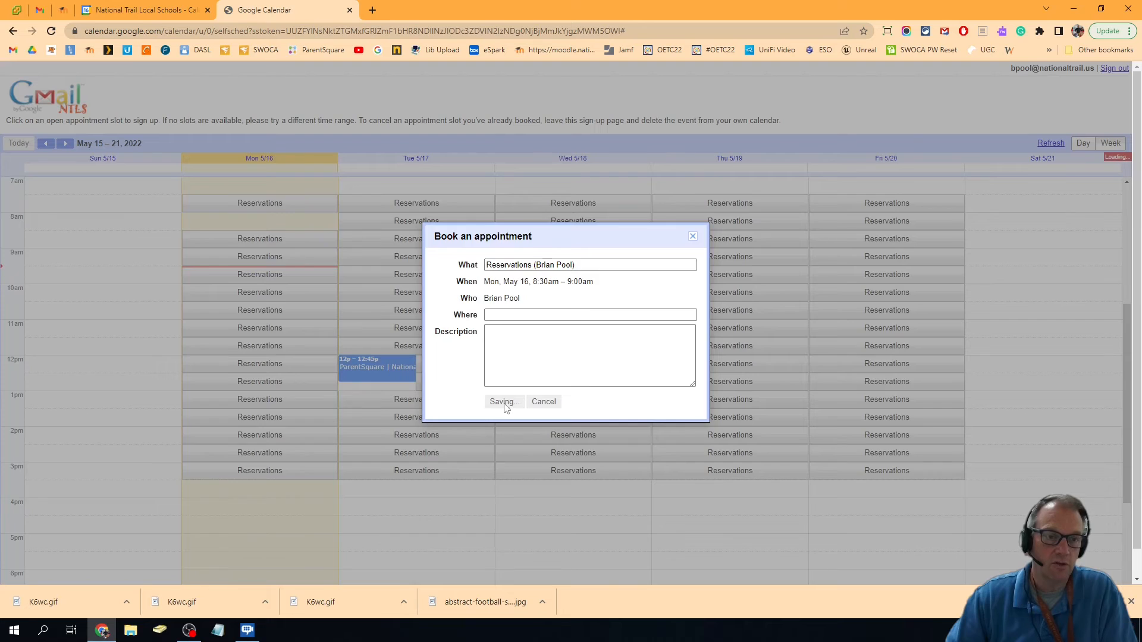
{"action": "left_click", "coordinate": [558, 340]}
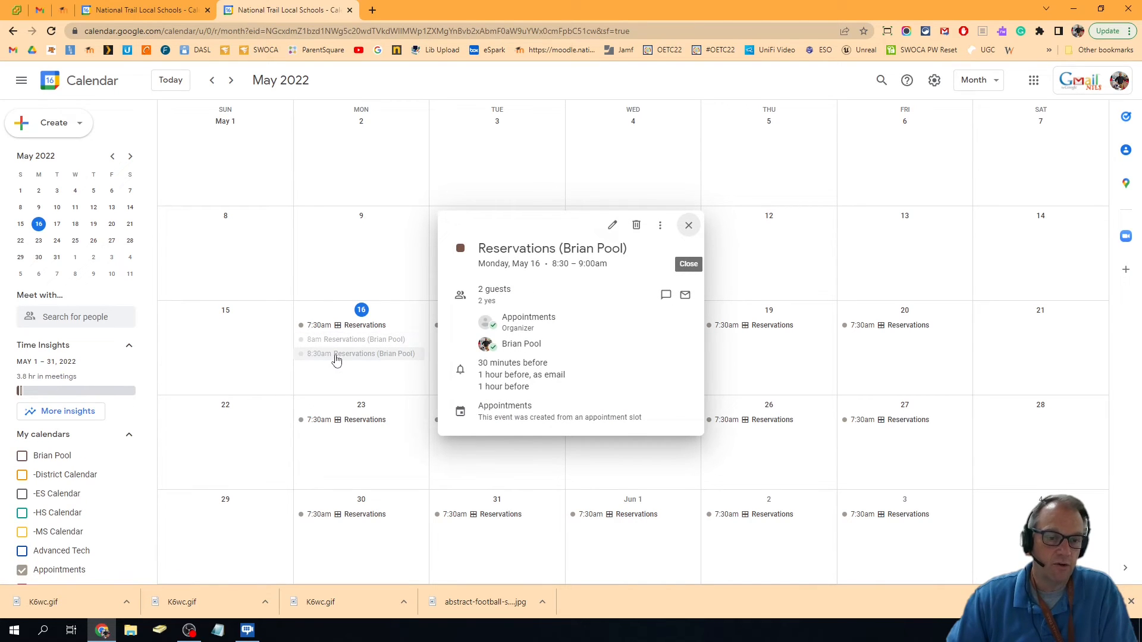
Step: Reopen the calendar's appointment page from the May 16 Reservations entry to check the booked slots
{"action": "left_click", "coordinate": [356, 331]}
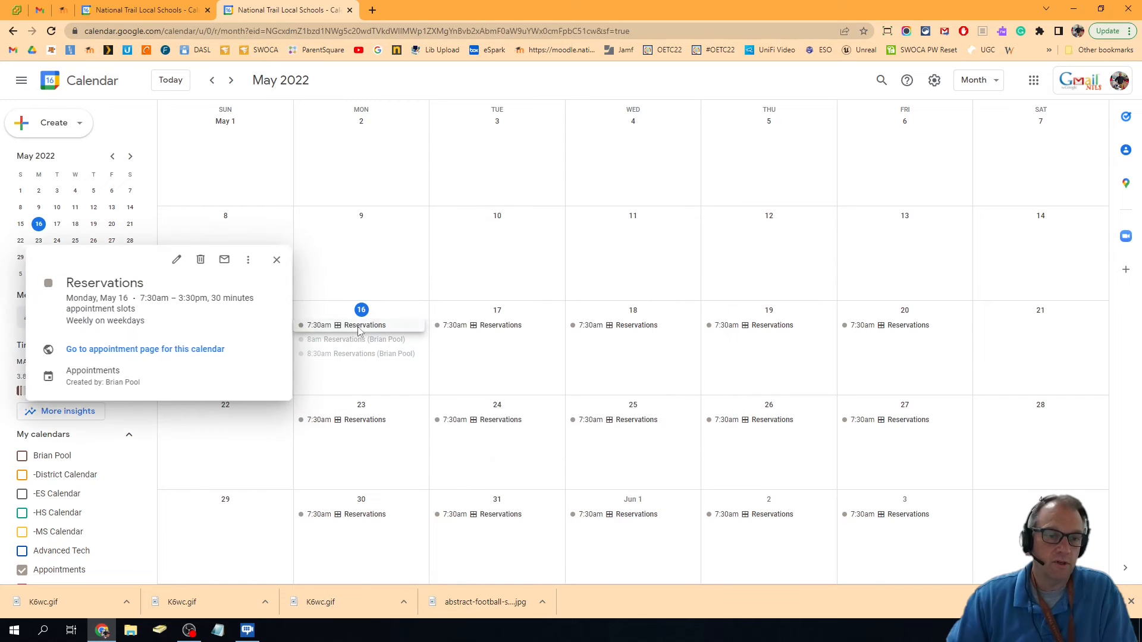
{"action": "left_click", "coordinate": [167, 350]}
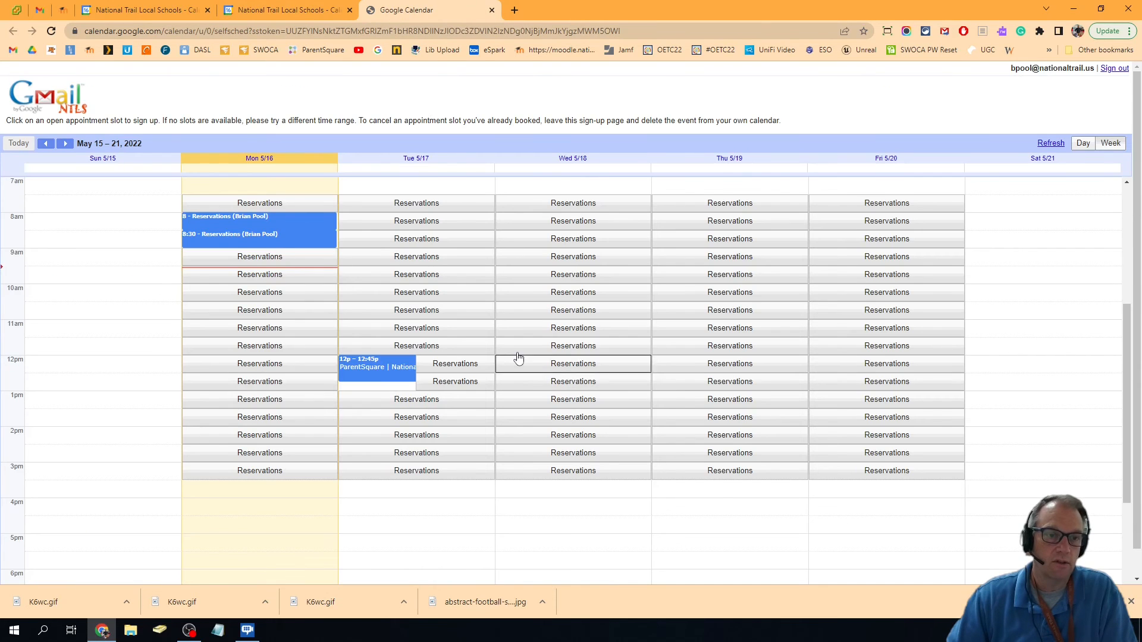